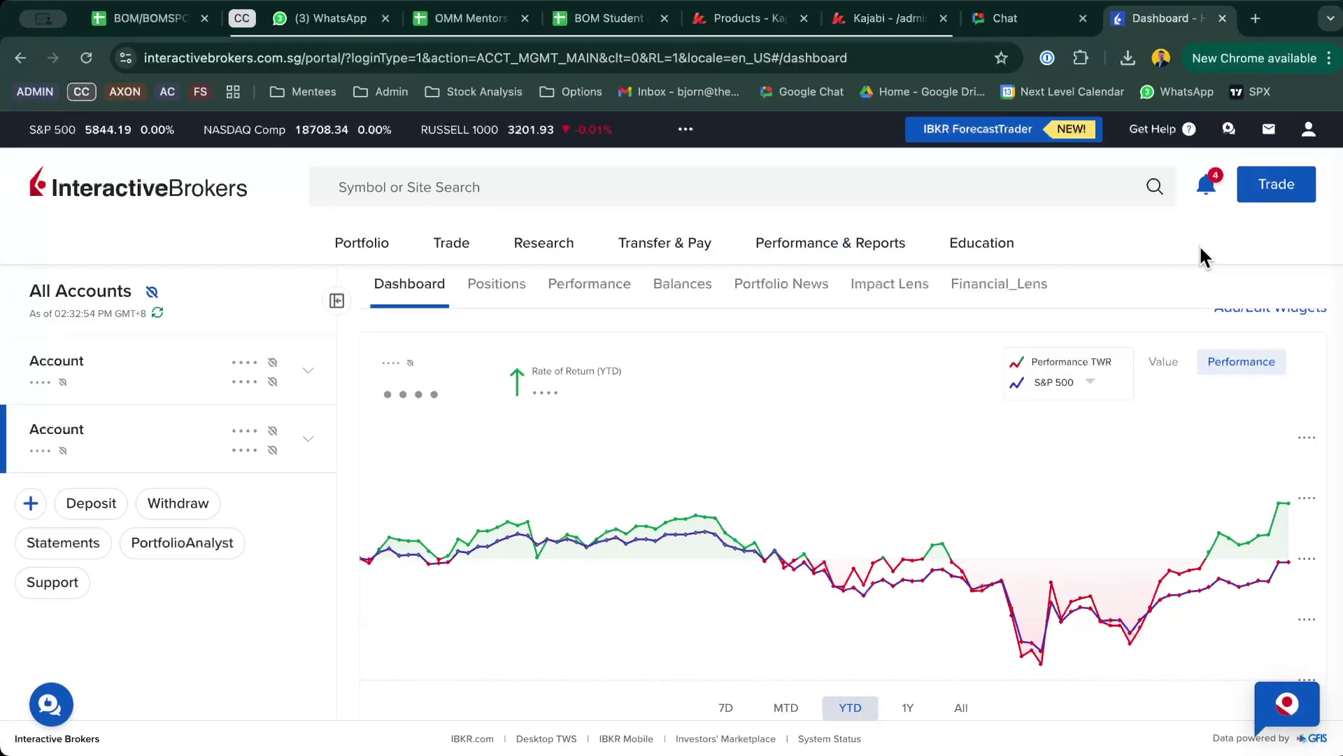
Step: Open Settings from the profile menu for the first individual account only
click(1308, 132)
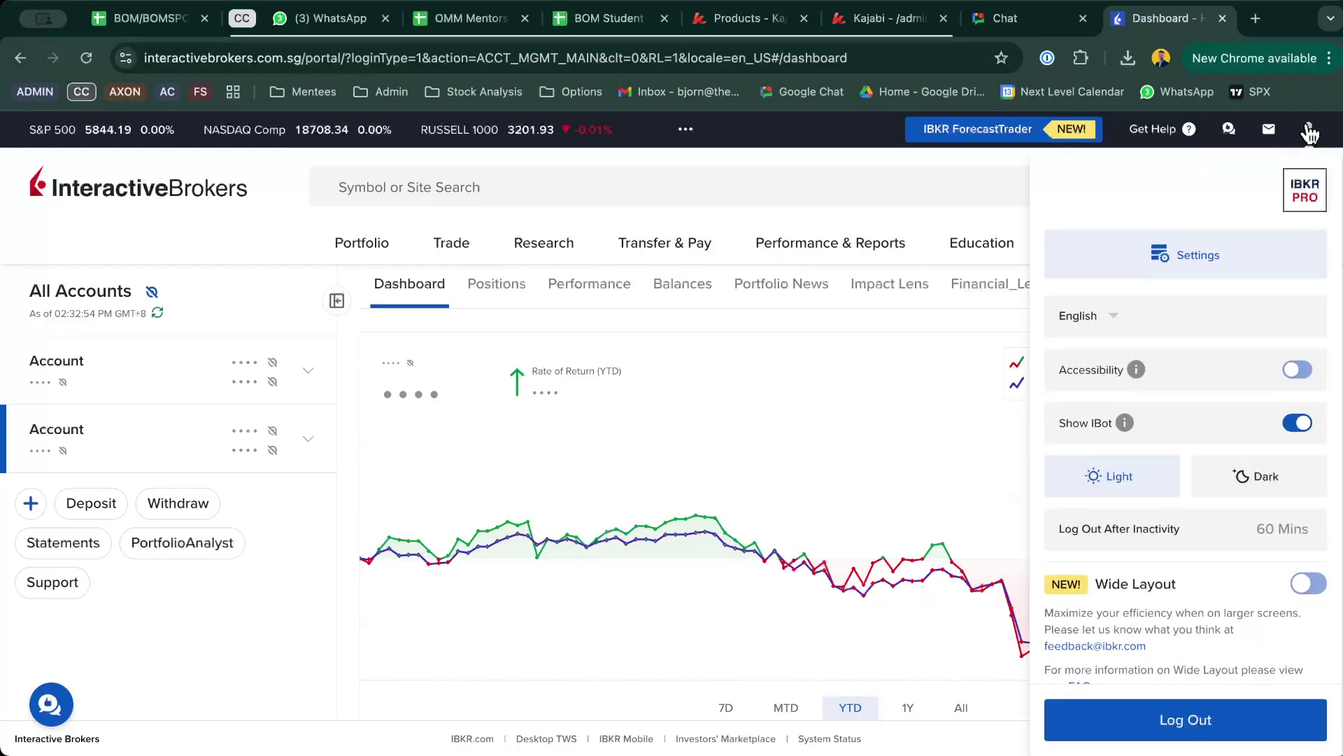
click(1231, 263)
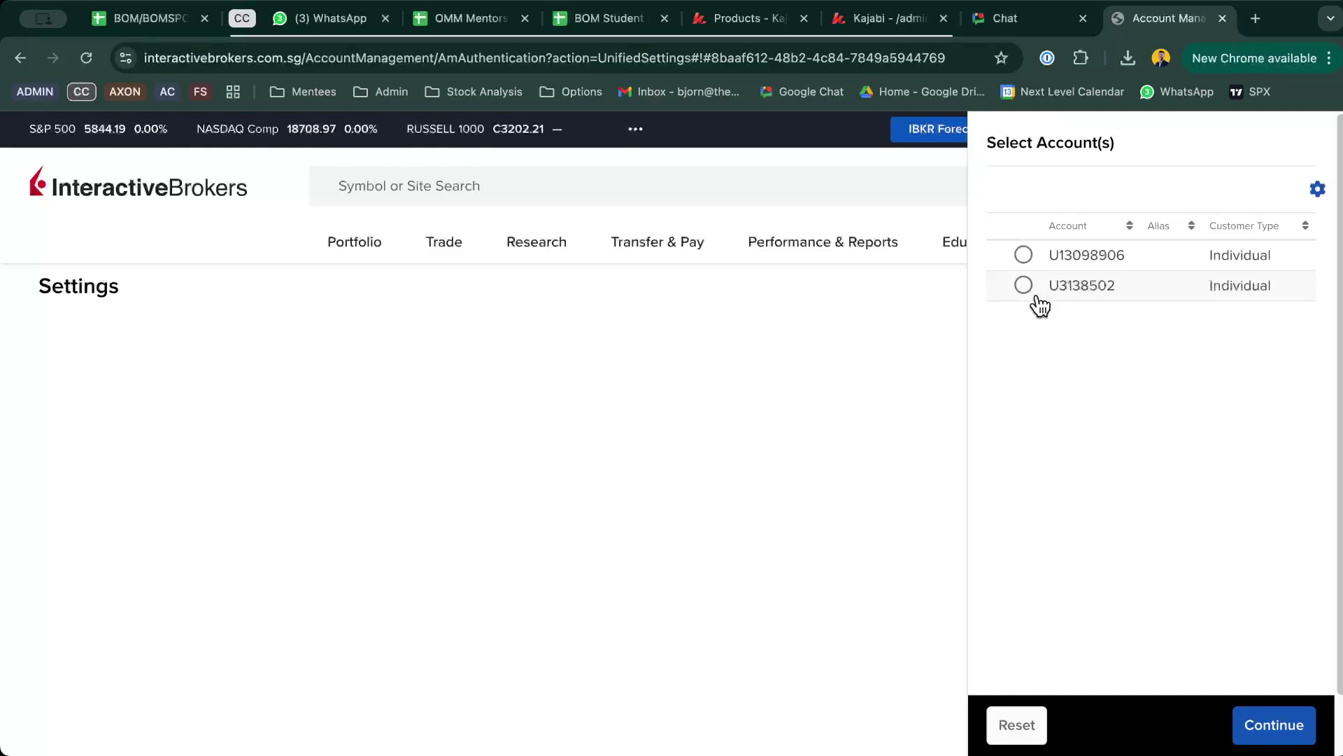
click(1023, 255)
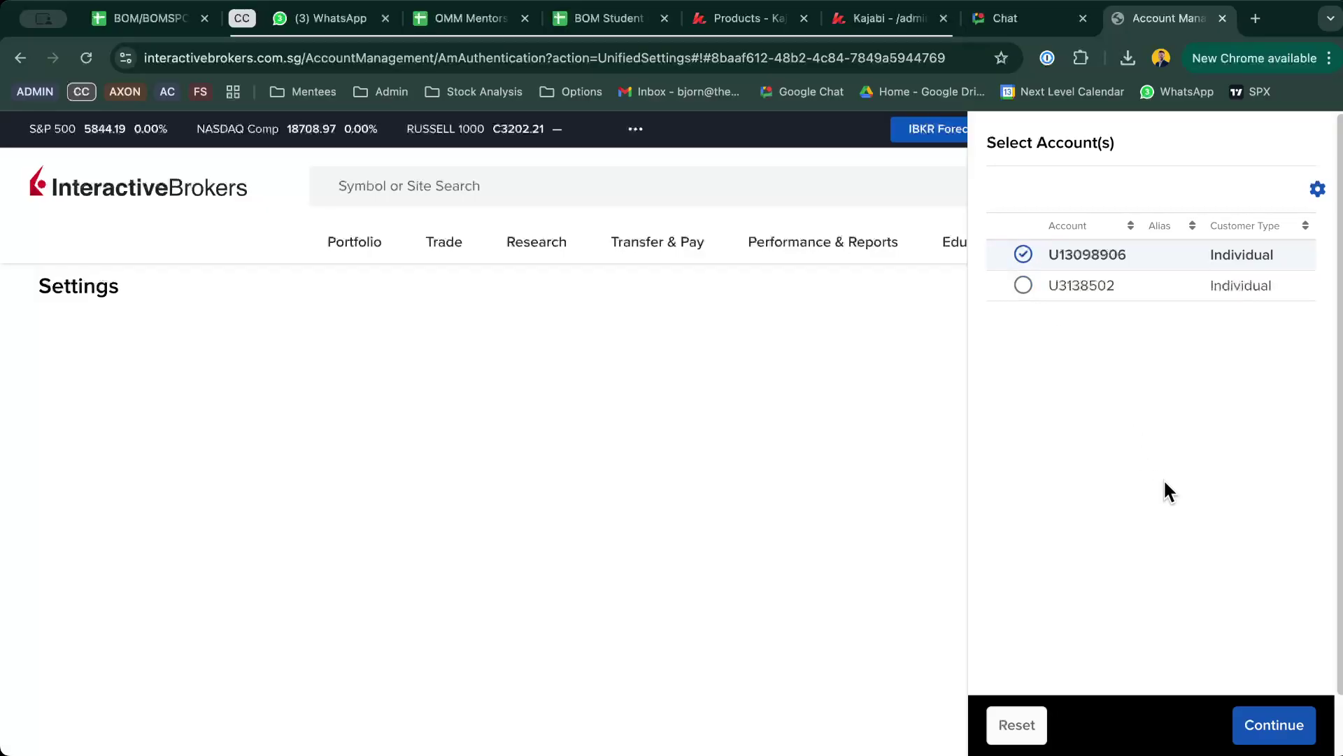
click(1278, 731)
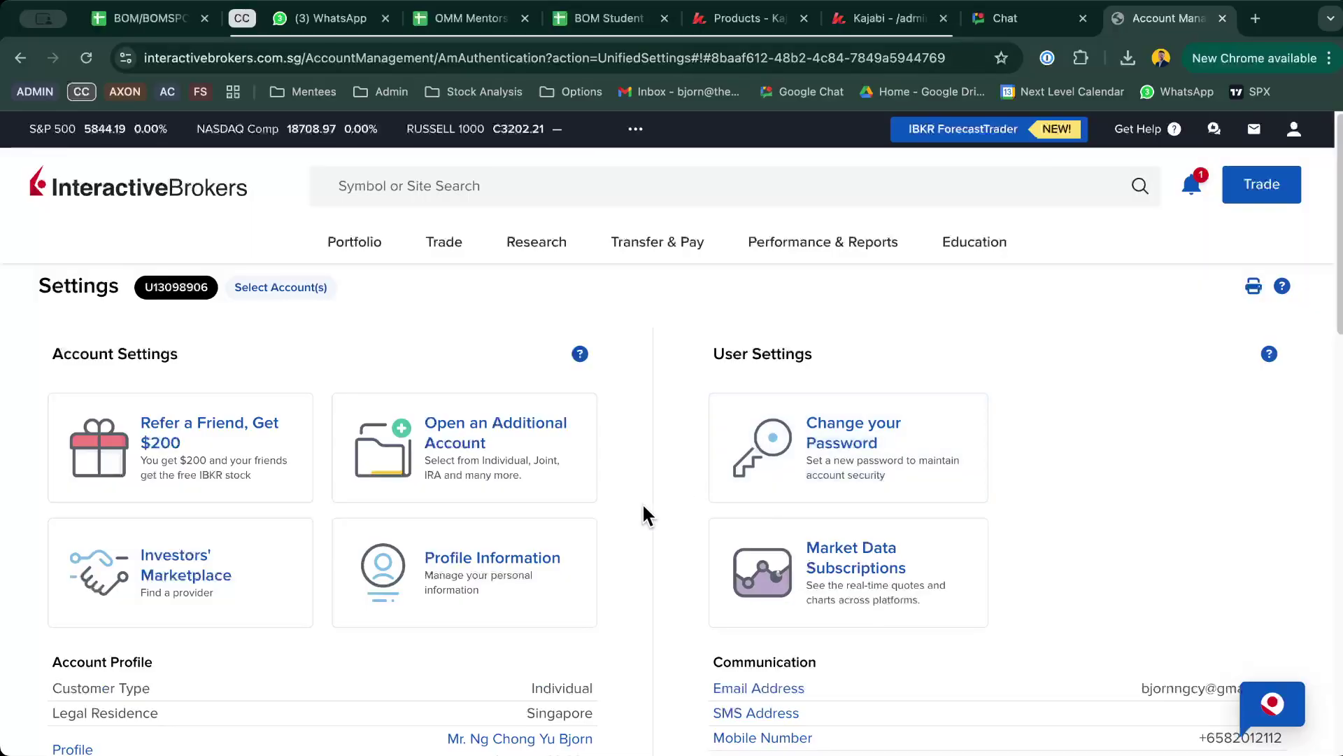
Step: Open the Financial Profile under Account Profile and scroll through its sections
scroll(643, 507, down, 5)
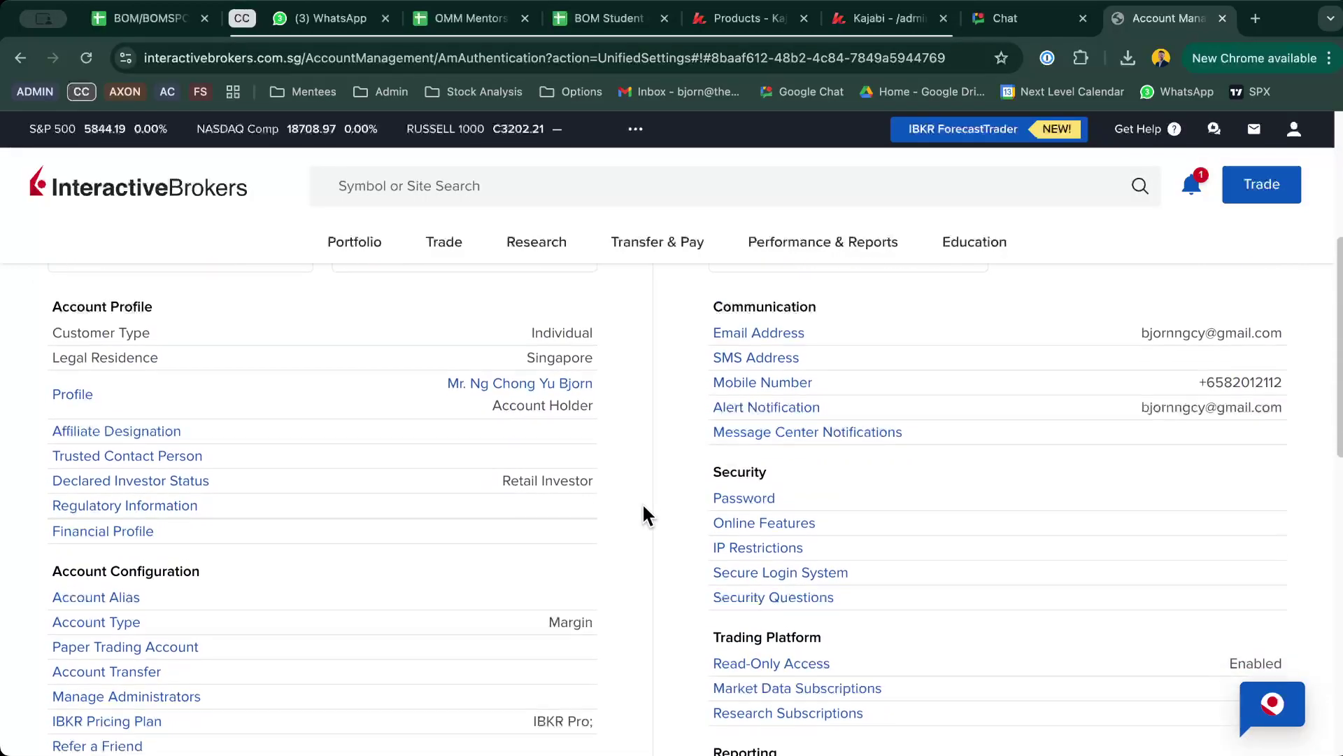
scroll(642, 502, down, 3)
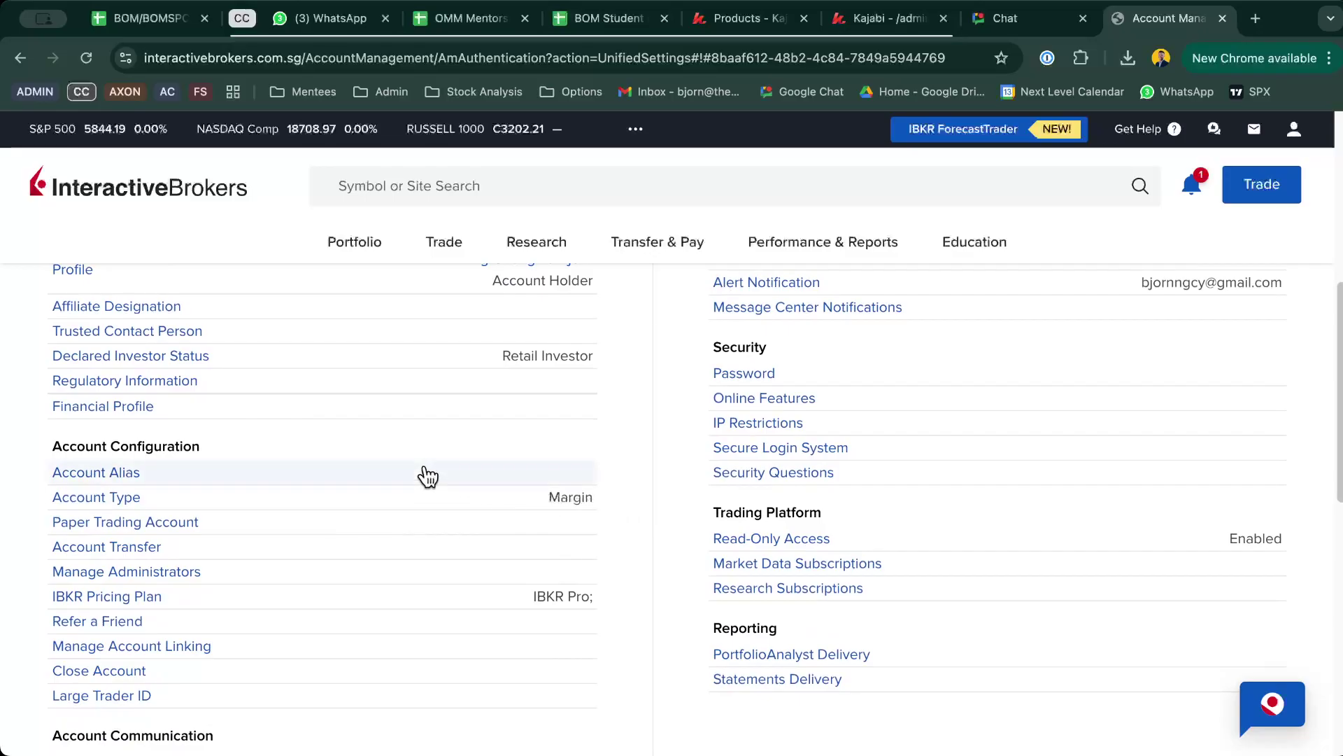
click(118, 405)
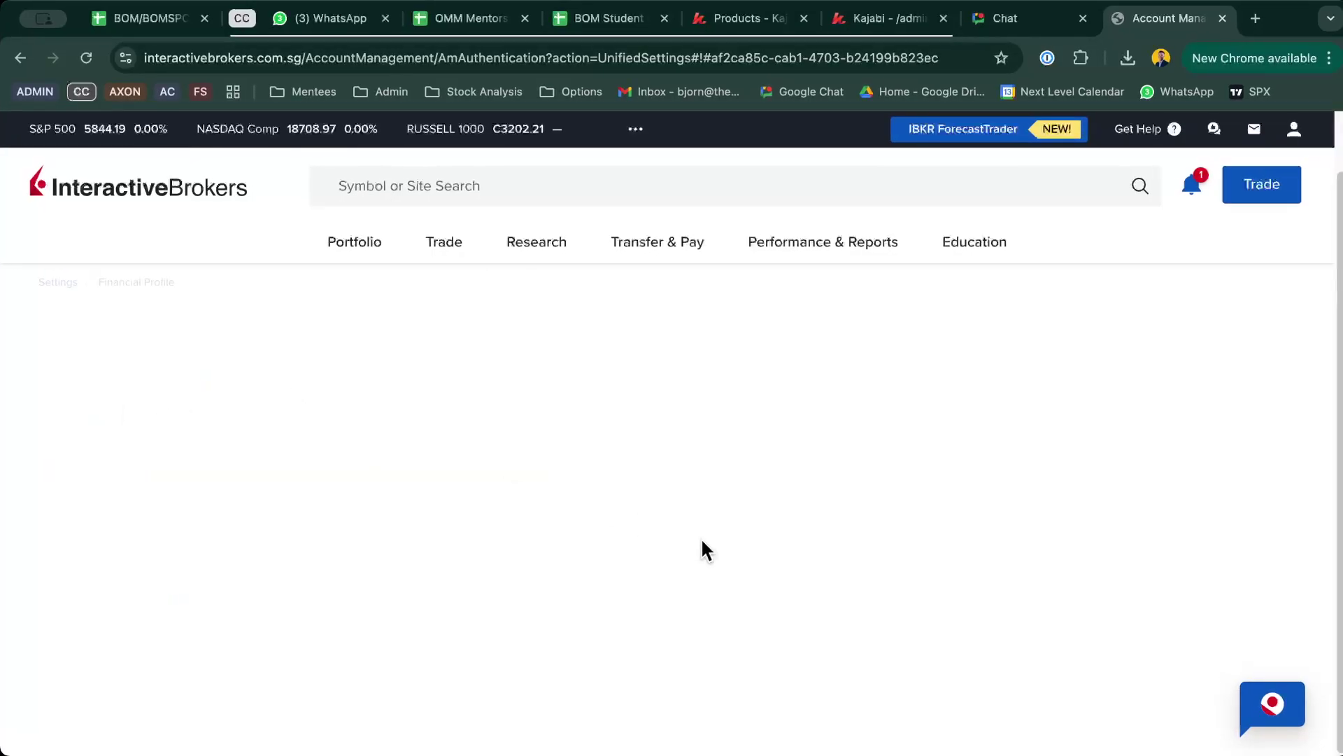
scroll(767, 579, down, 5)
scroll(767, 570, up, 4)
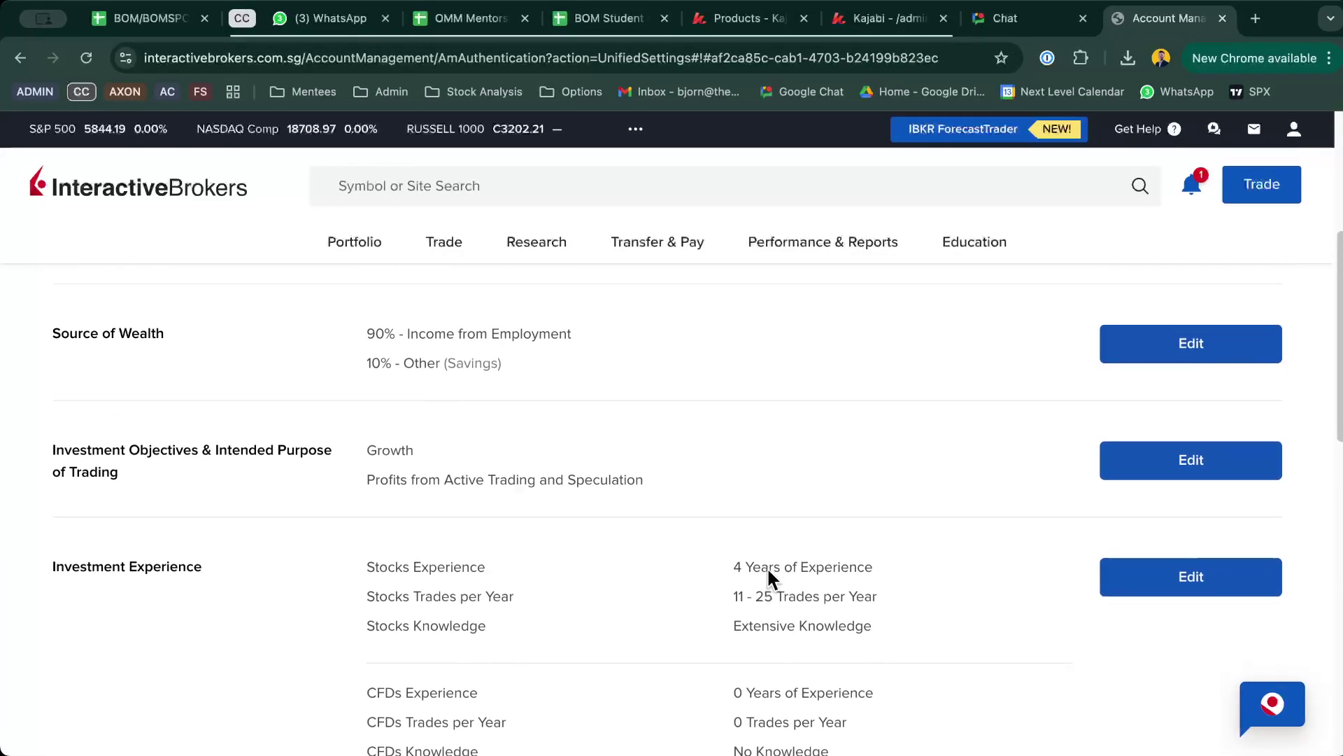
scroll(768, 579, up, 3)
scroll(768, 579, down, 2)
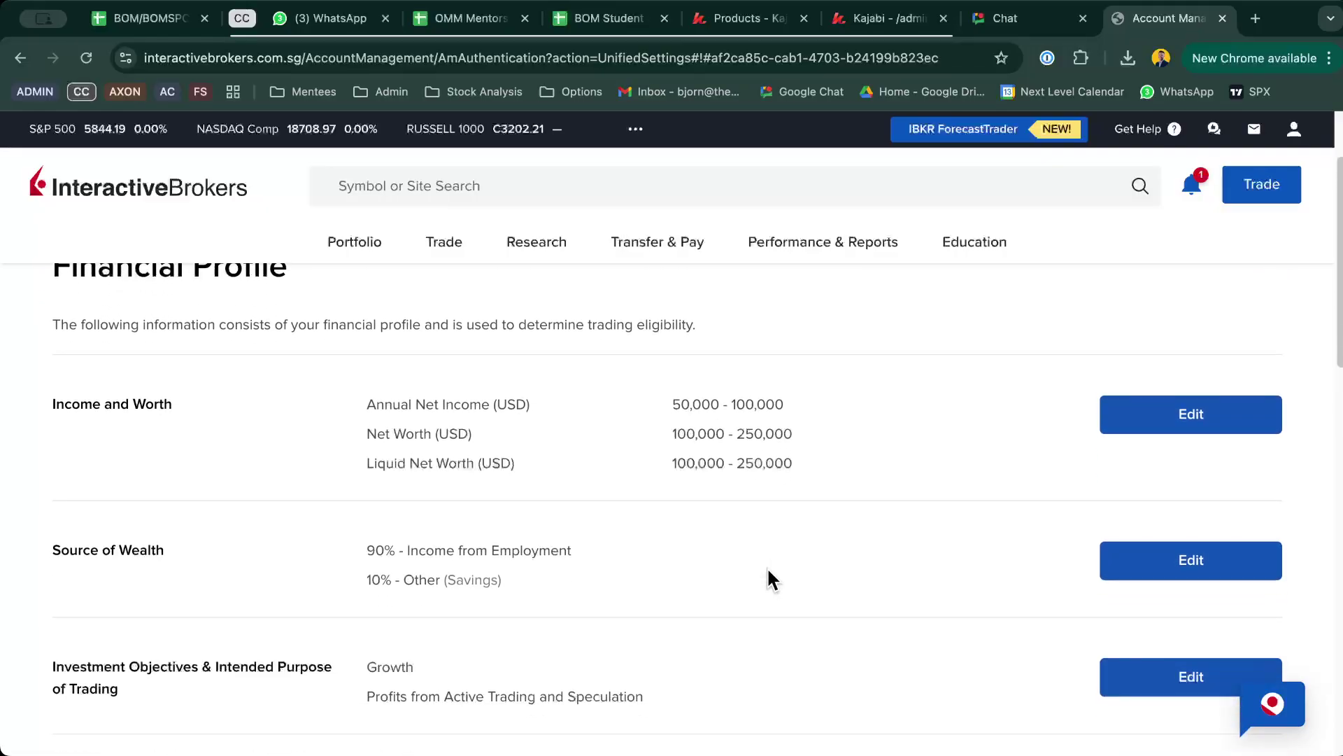
scroll(709, 505, down, 2)
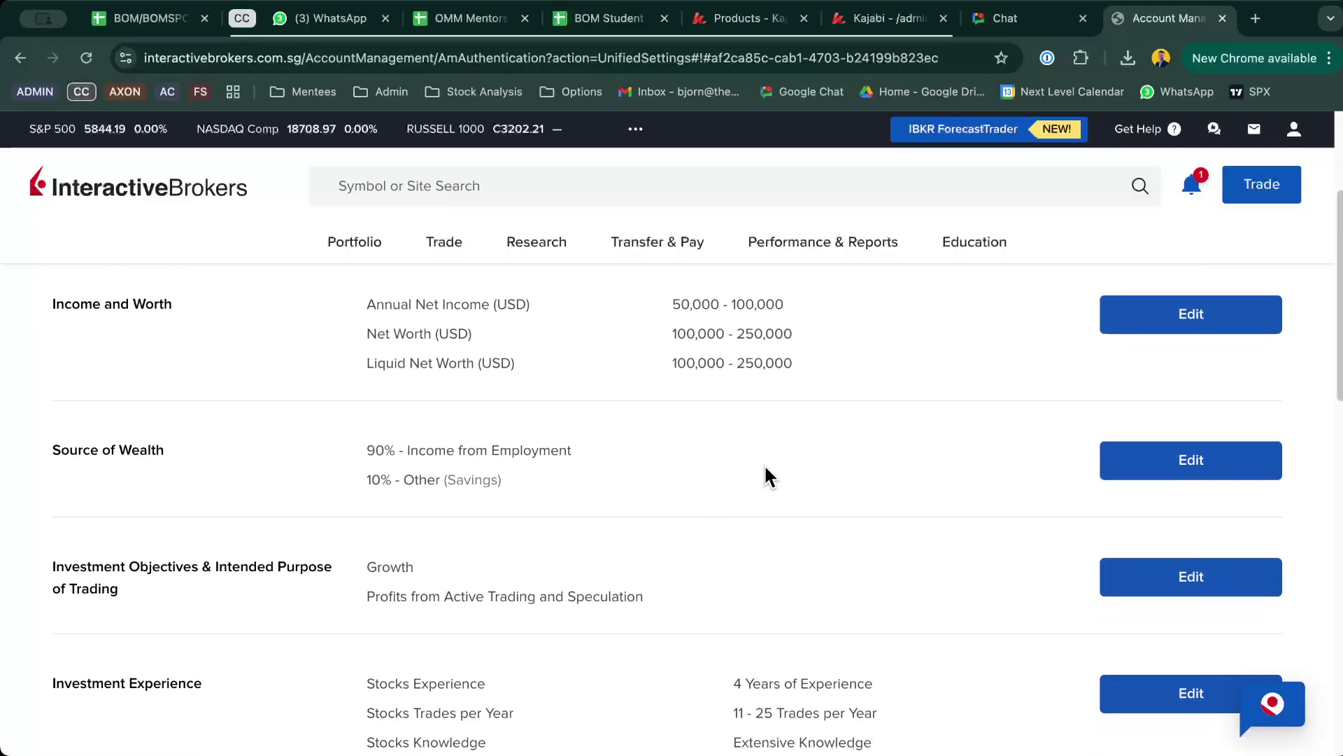
scroll(764, 464, down, 1)
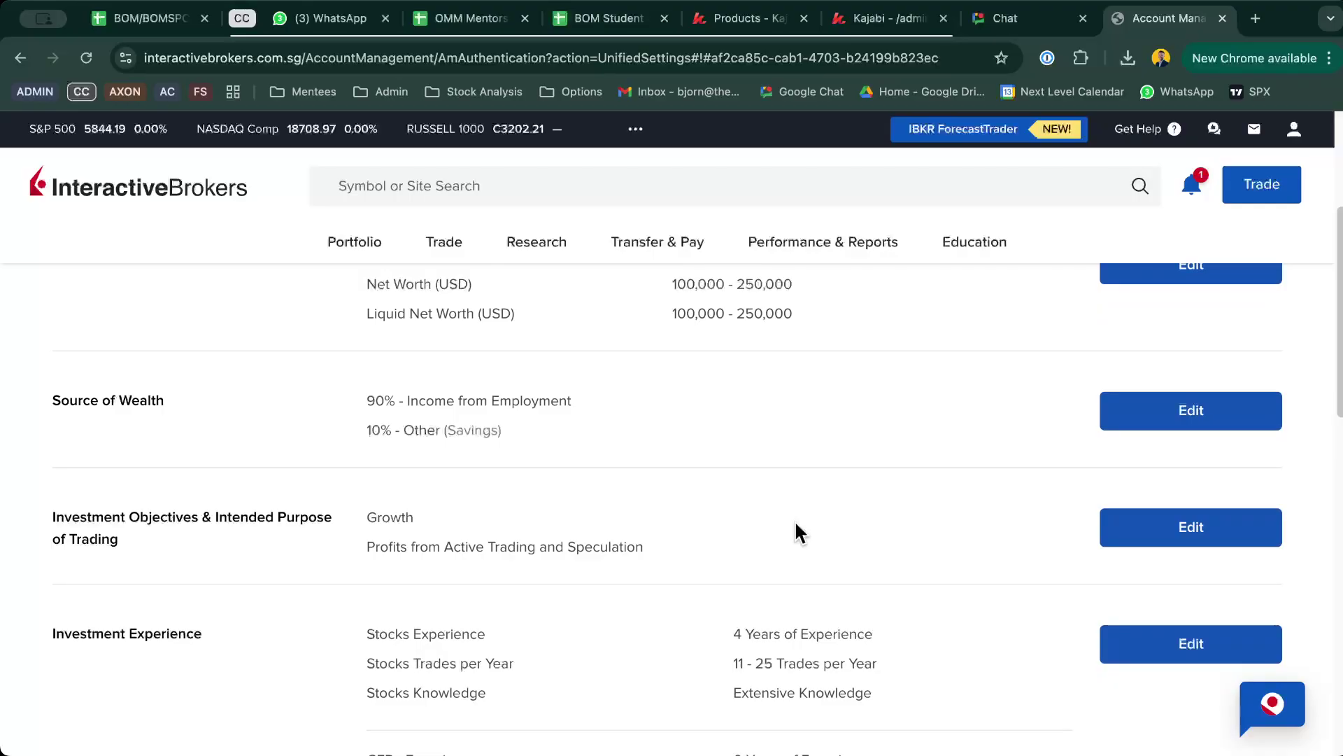
scroll(797, 524, up, 1)
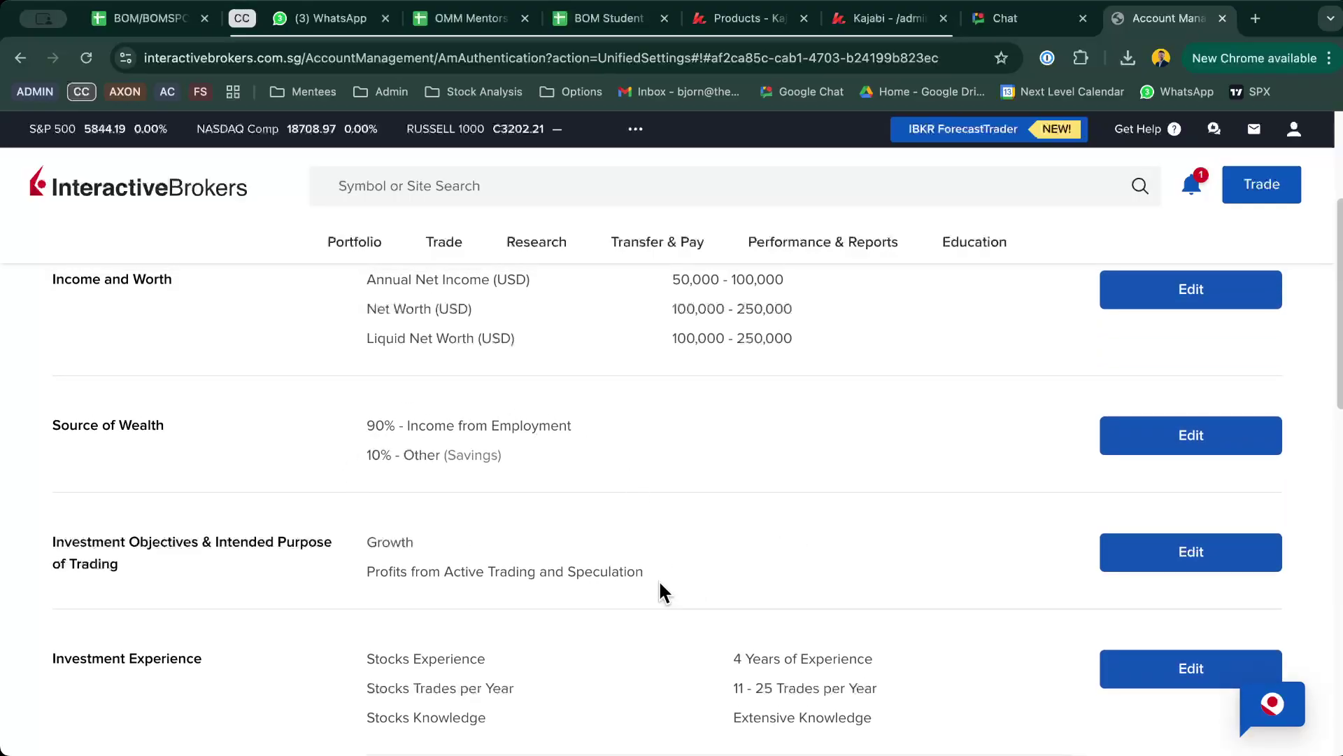
scroll(663, 592, down, 1)
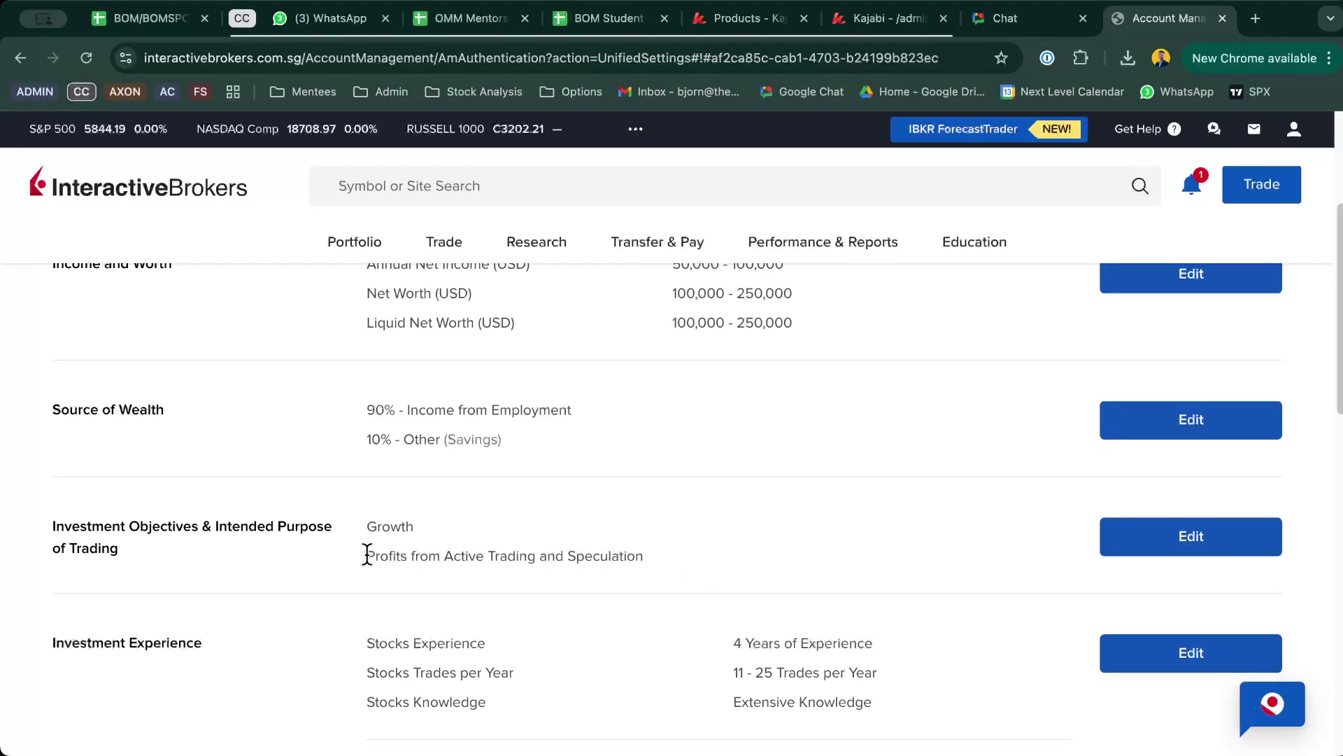
Step: Highlight the stated trading purpose and the Stocks Extensive Knowledge rating for review
drag(366, 555, 669, 559)
click(670, 547)
scroll(672, 553, down, 3)
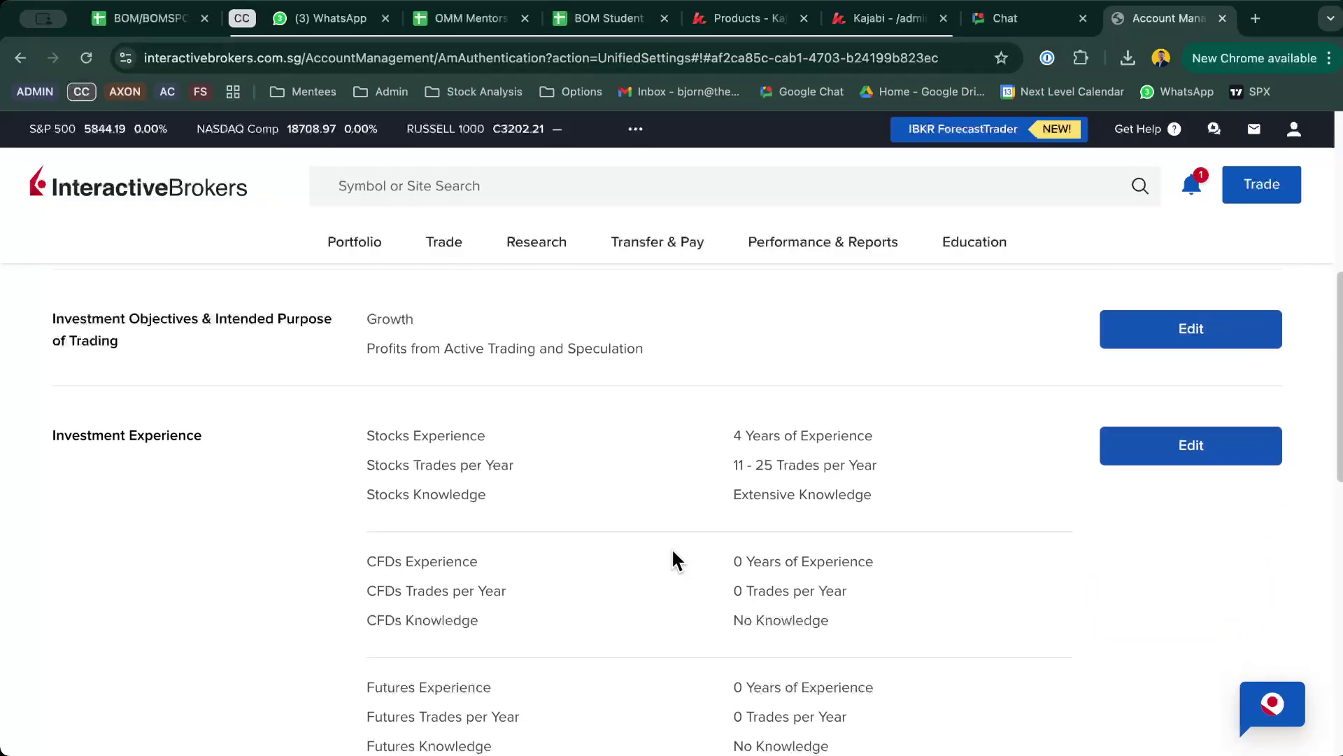
scroll(672, 553, down, 2)
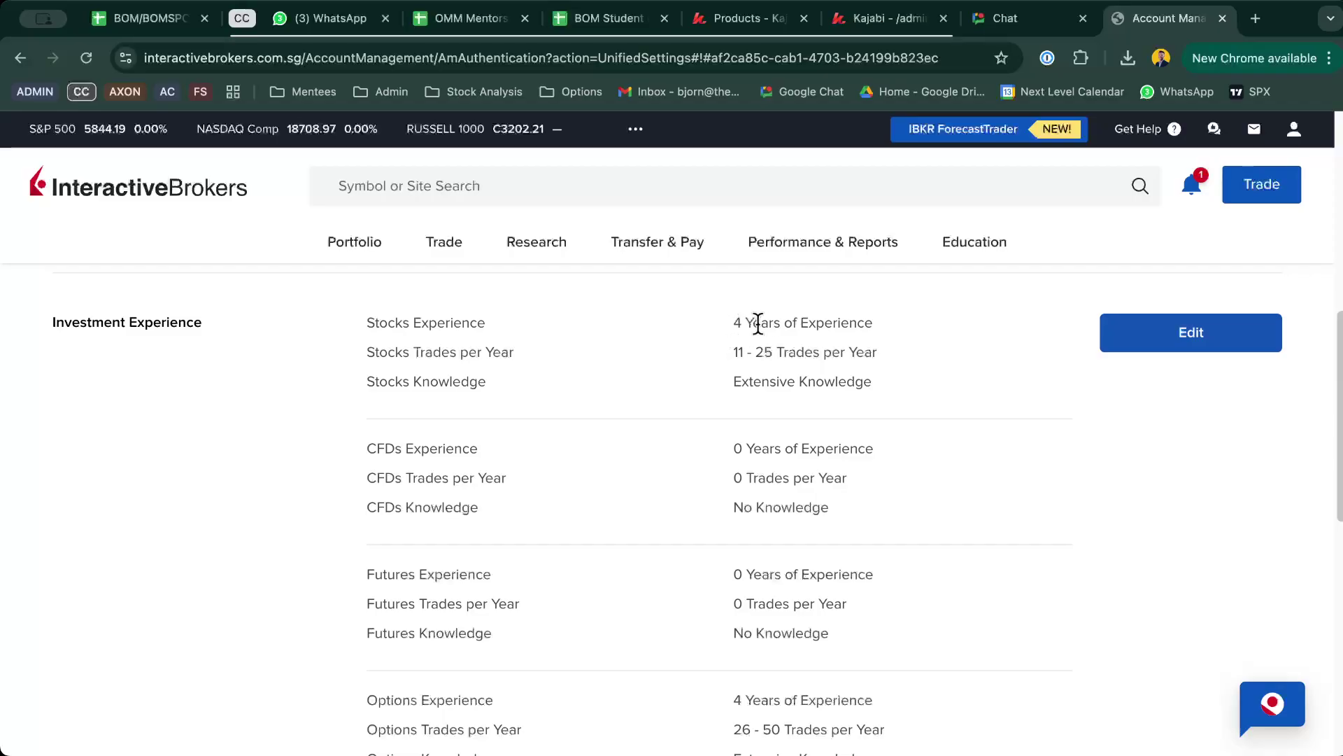
drag(885, 382, 712, 383)
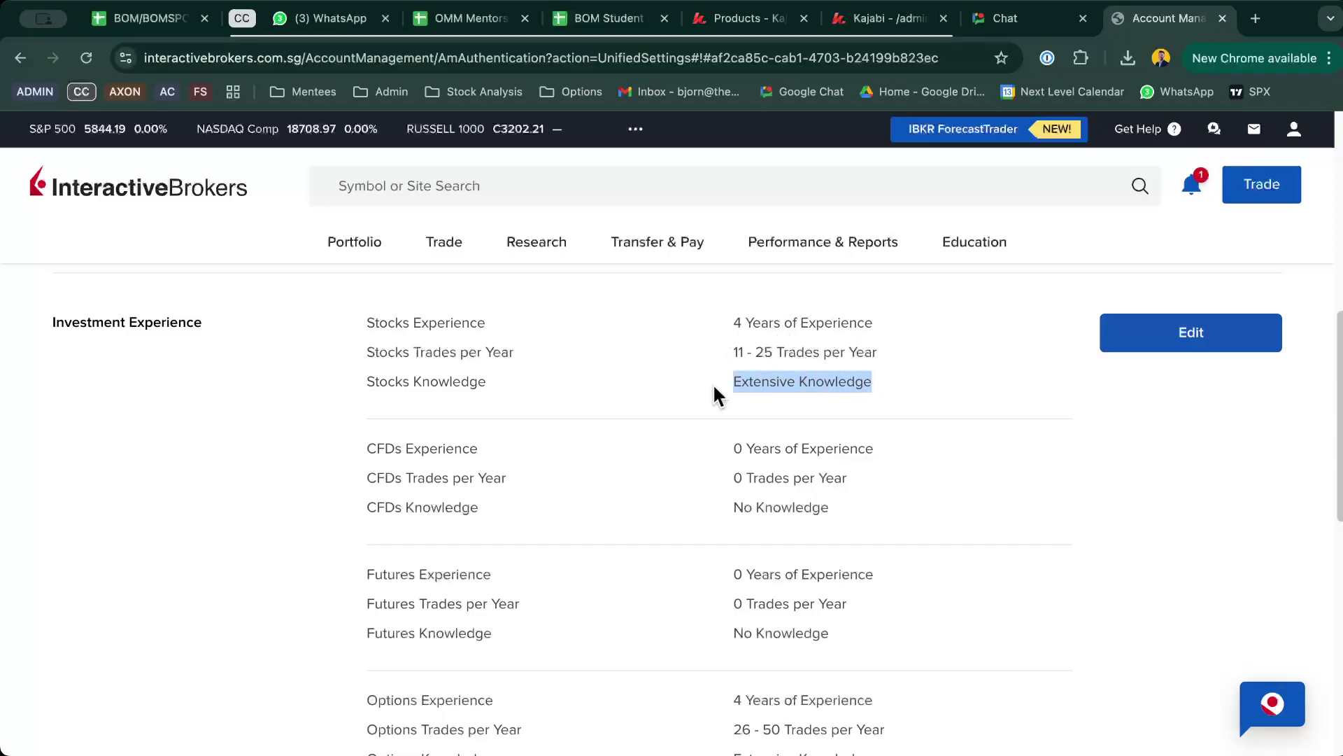
click(976, 326)
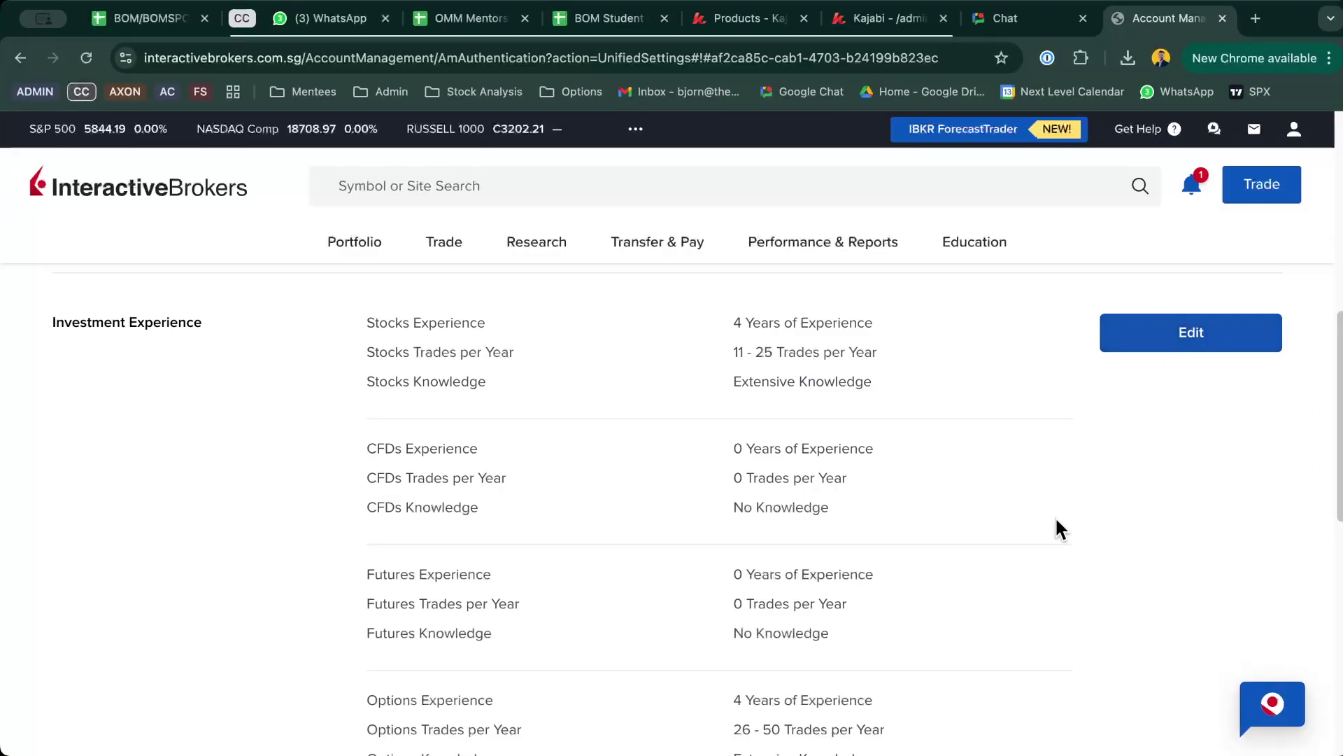
Step: Open the Investment Experience form and submit its dropdowns unchanged
click(1189, 325)
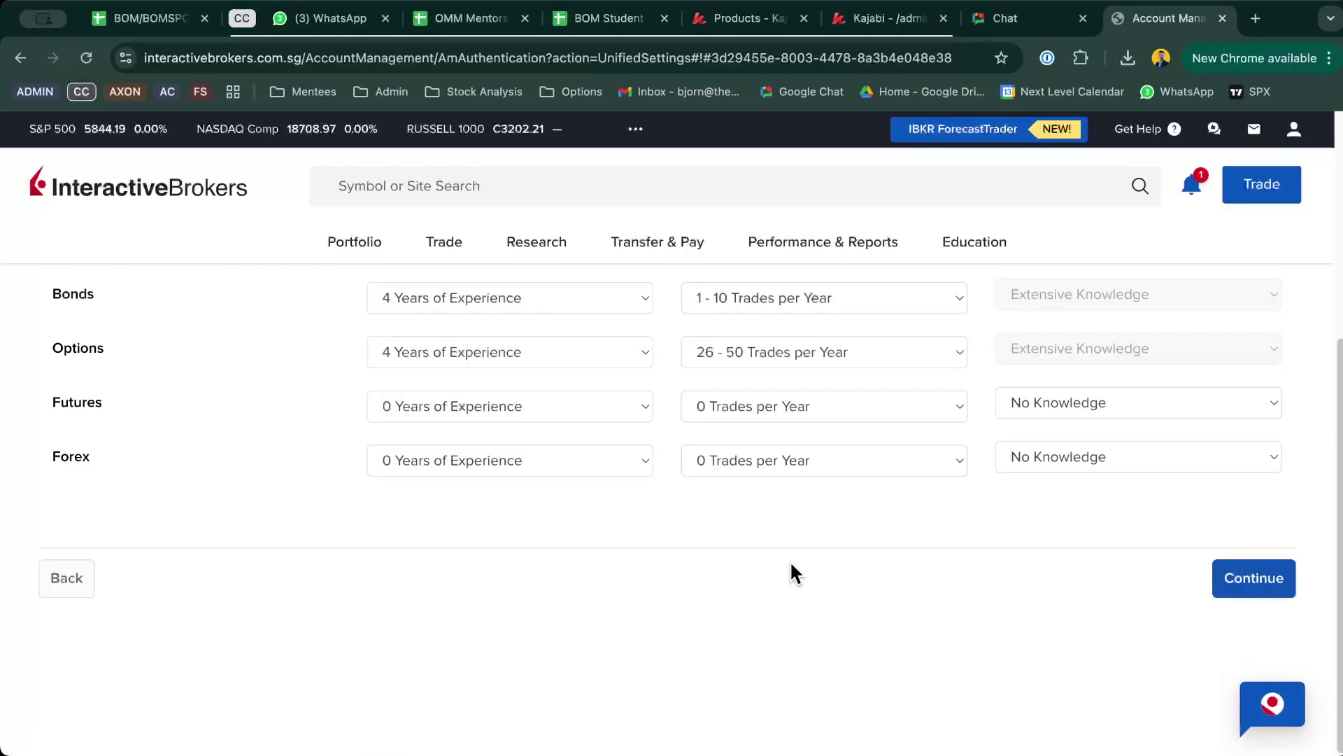
scroll(794, 569, up, 3)
scroll(1022, 556, up, 2)
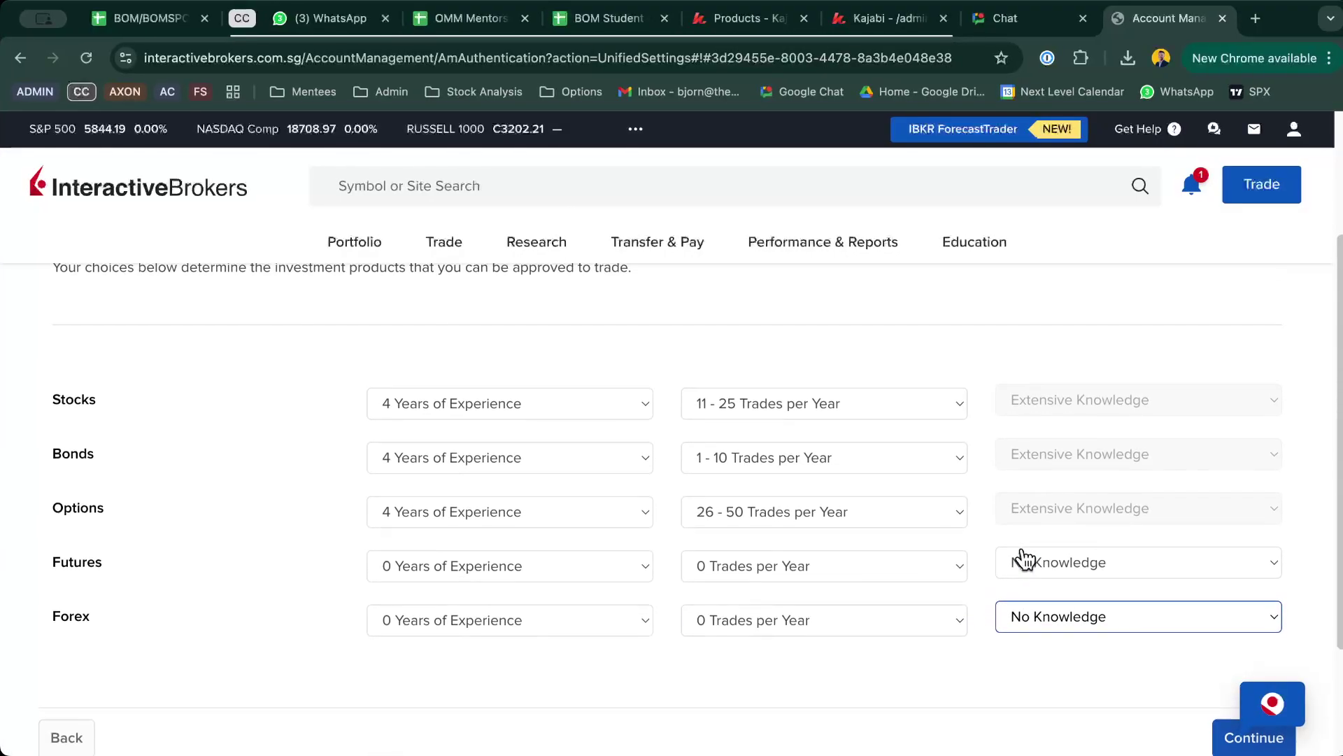
scroll(1093, 494, up, 2)
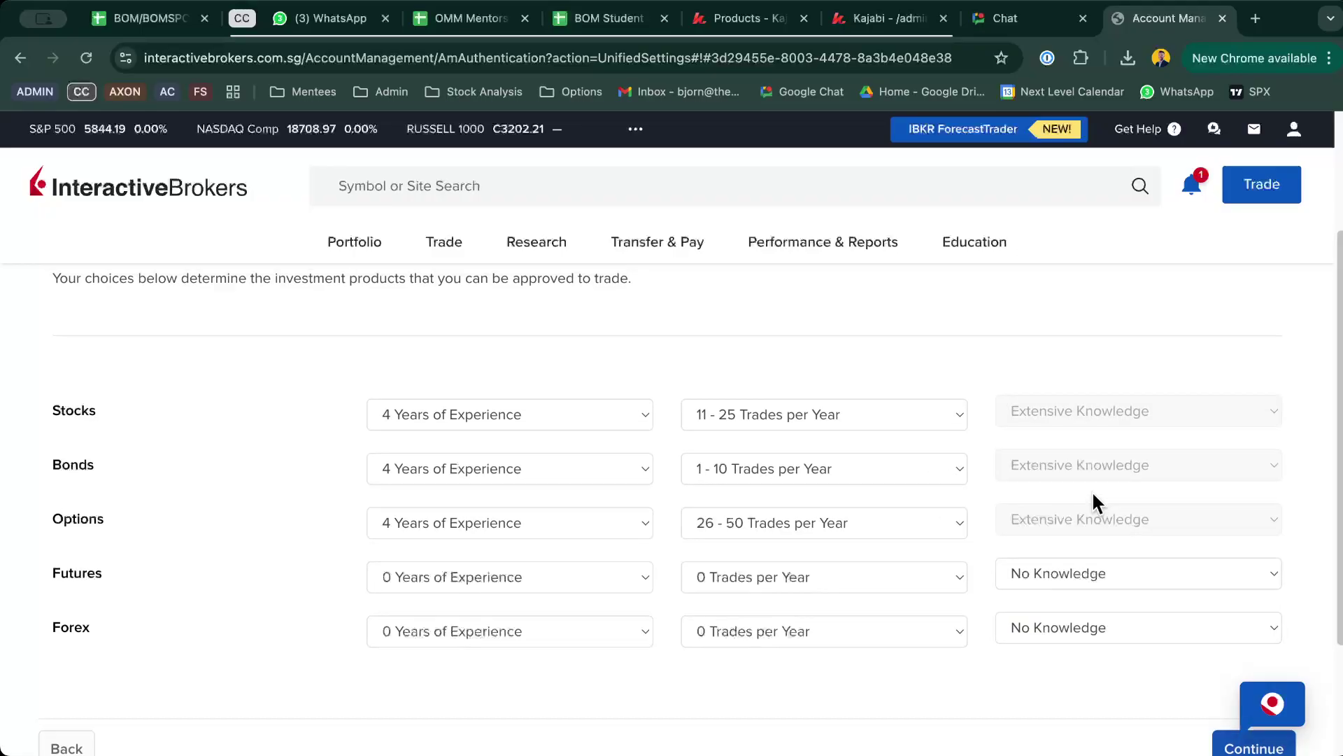
scroll(1093, 502, down, 2)
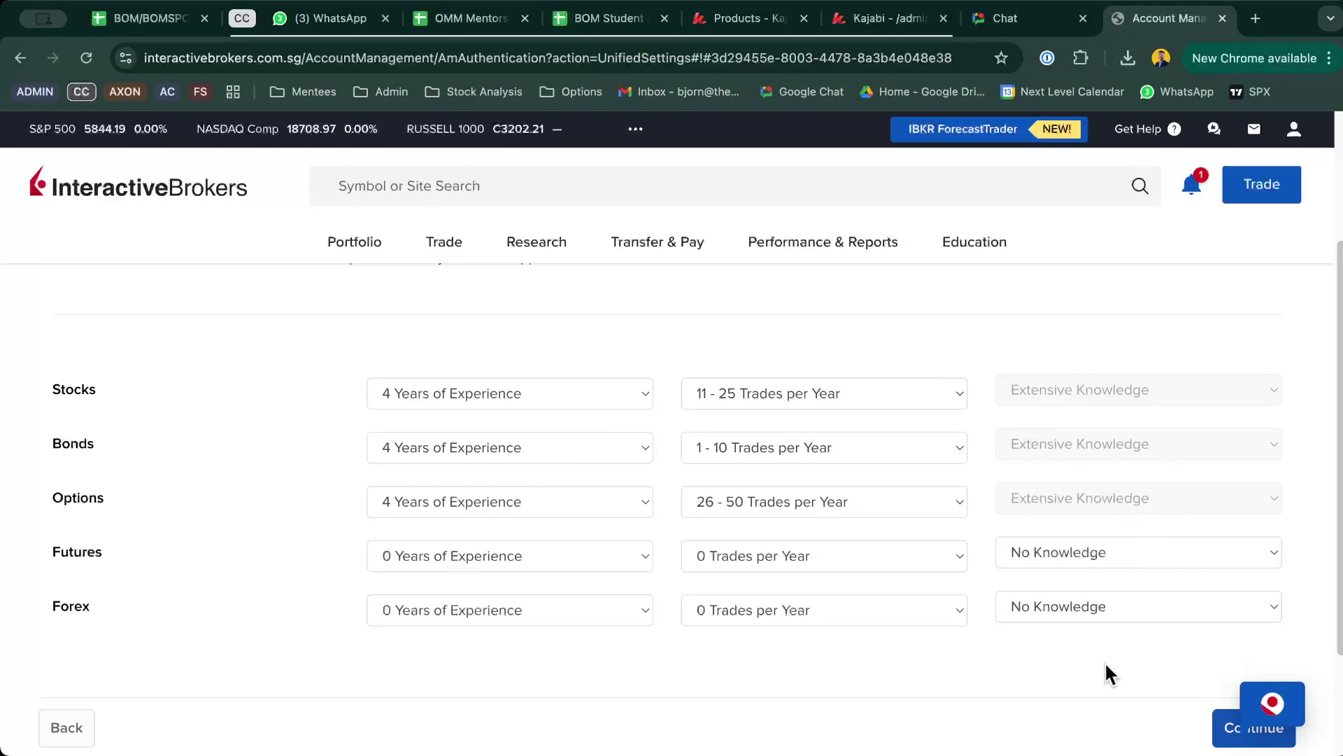
scroll(1154, 651, down, 2)
click(1232, 620)
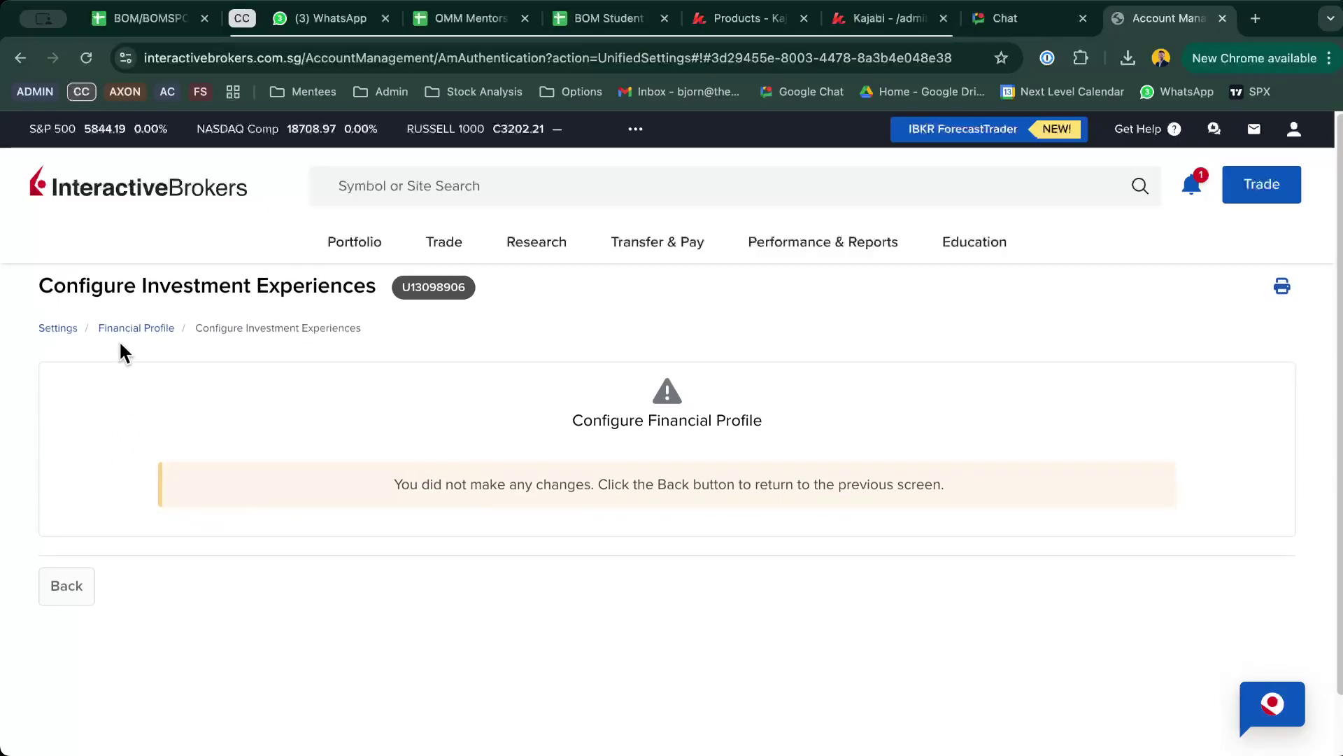
Step: Return to Settings and open Trading Permissions to review Stocks, Options, Index Options and Forex status
click(59, 328)
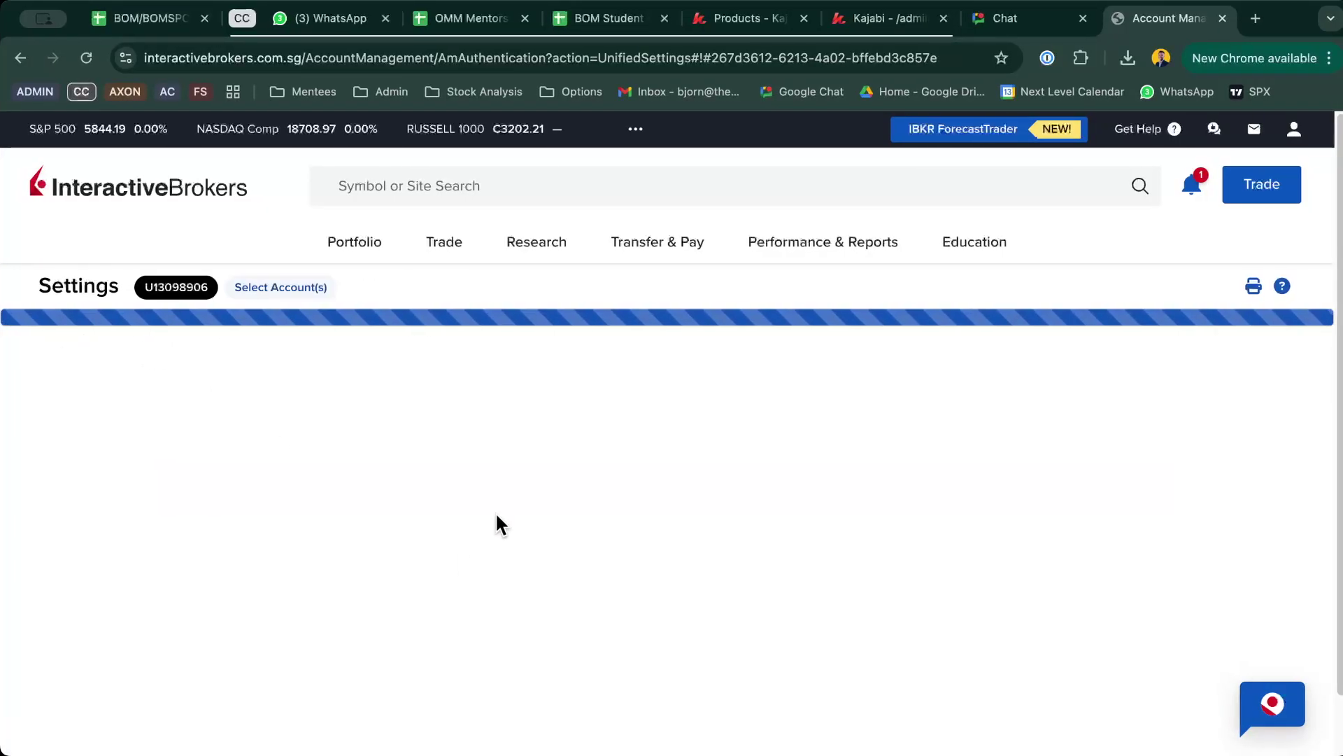
scroll(498, 523, down, 7)
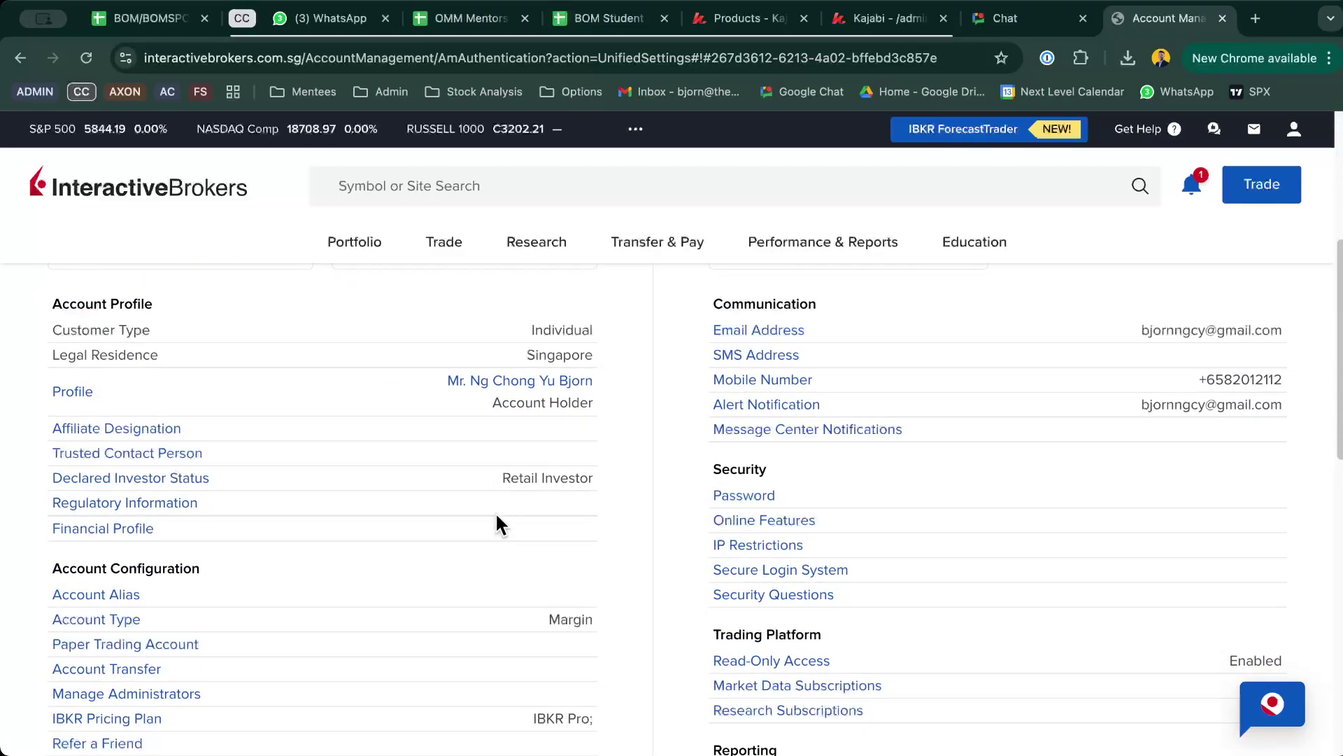
scroll(498, 523, down, 6)
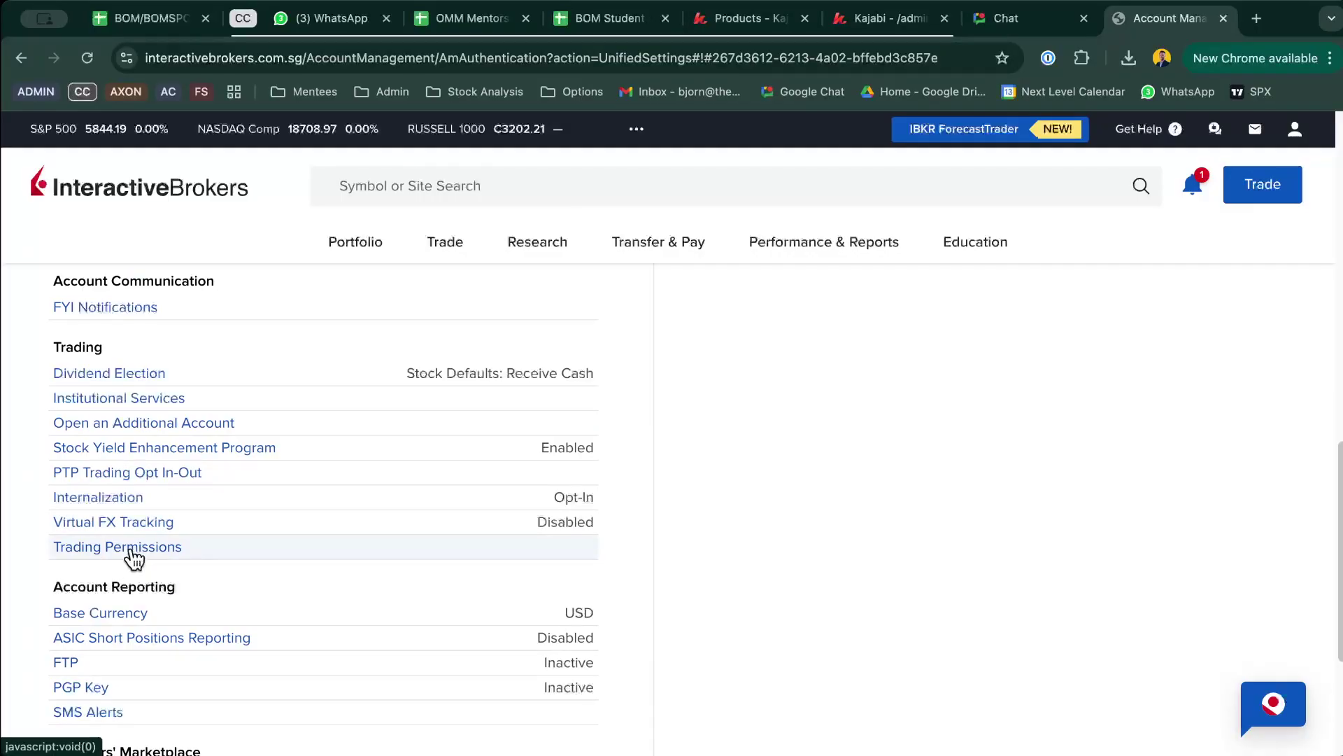
click(132, 548)
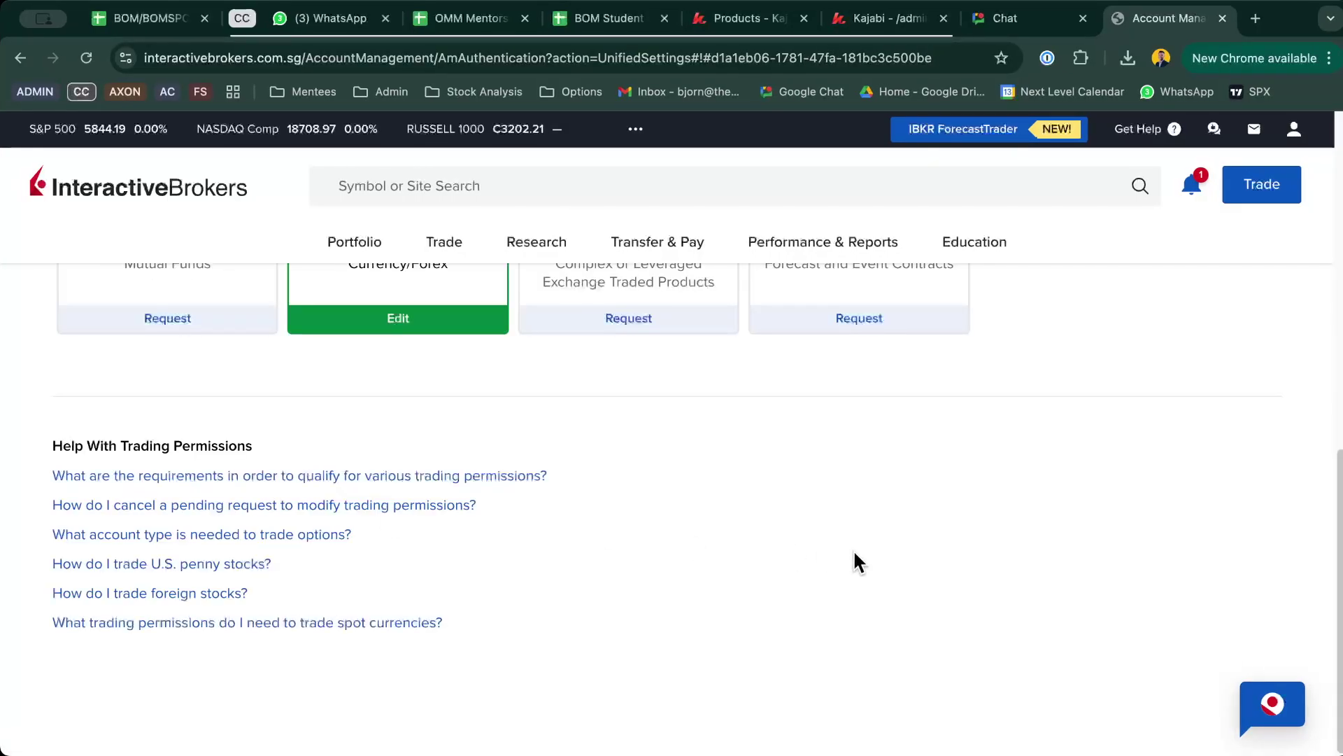
scroll(855, 554, up, 8)
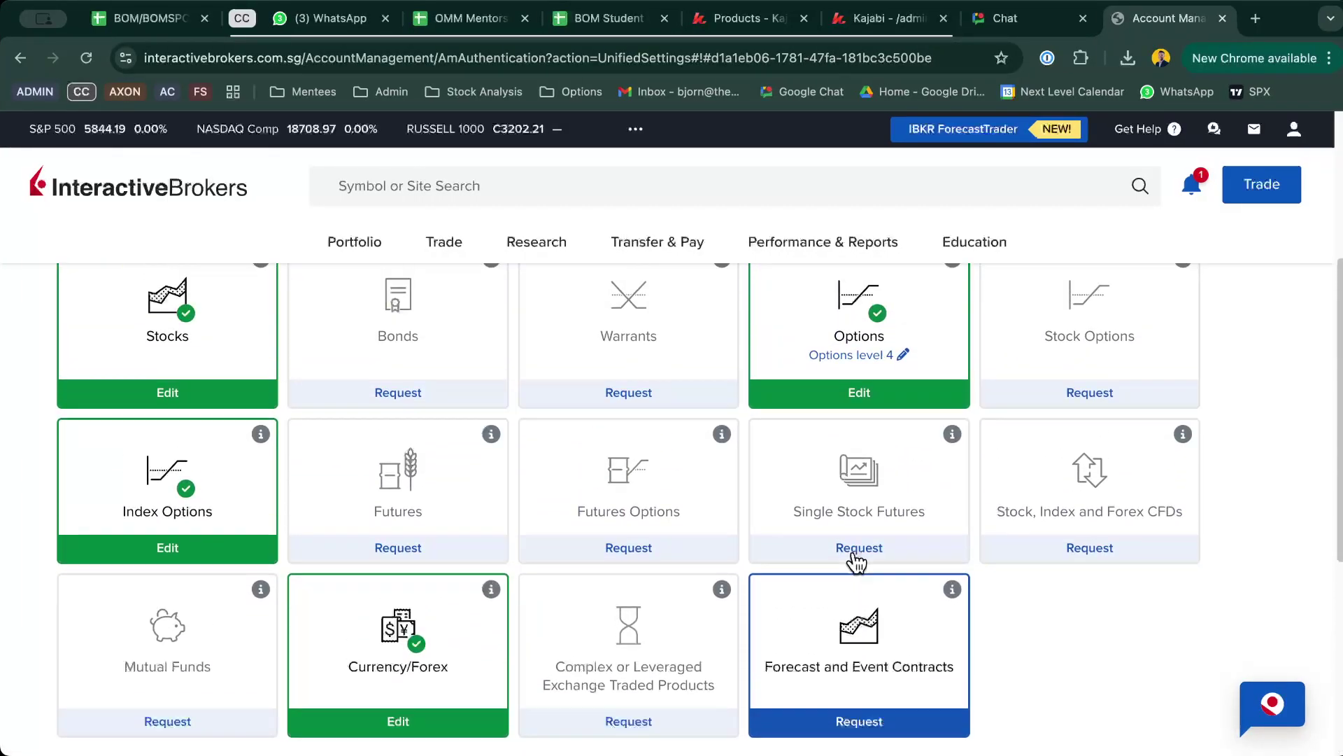
scroll(856, 562, down, 2)
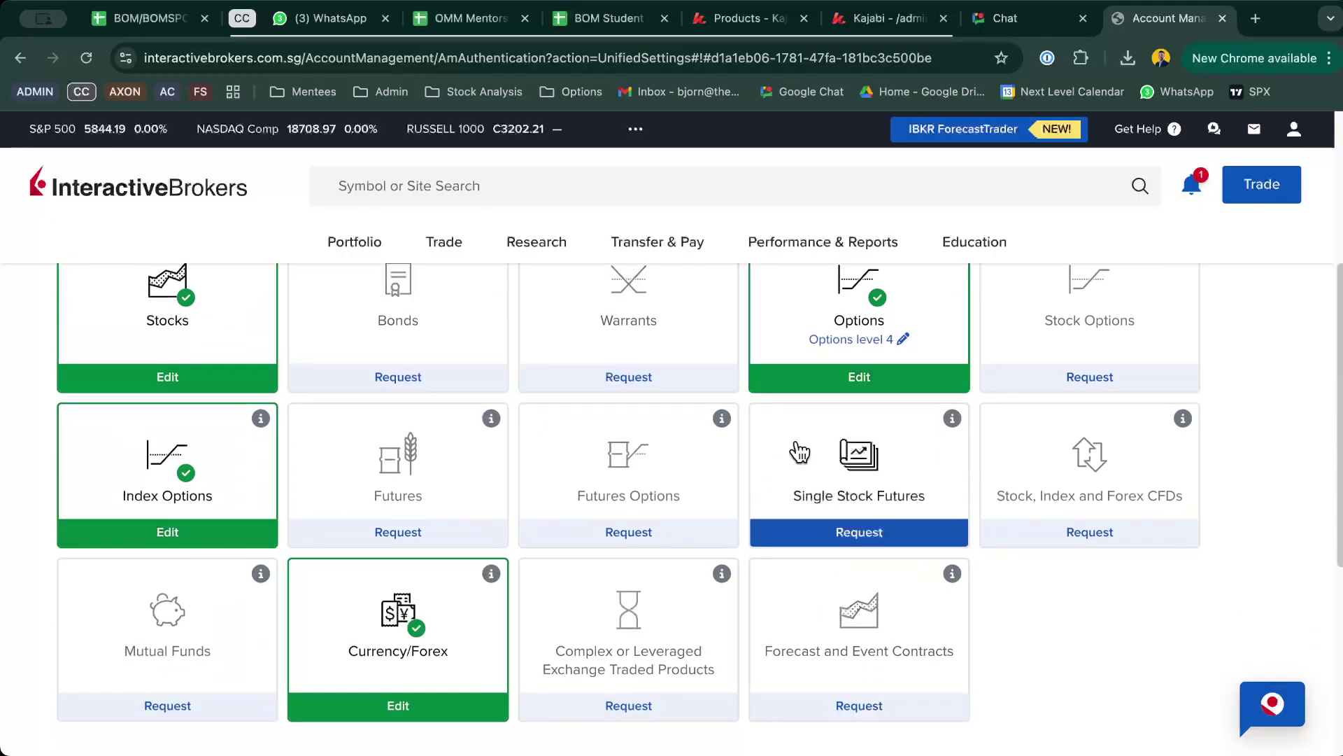
scroll(1046, 467, up, 1)
scroll(490, 434, down, 1)
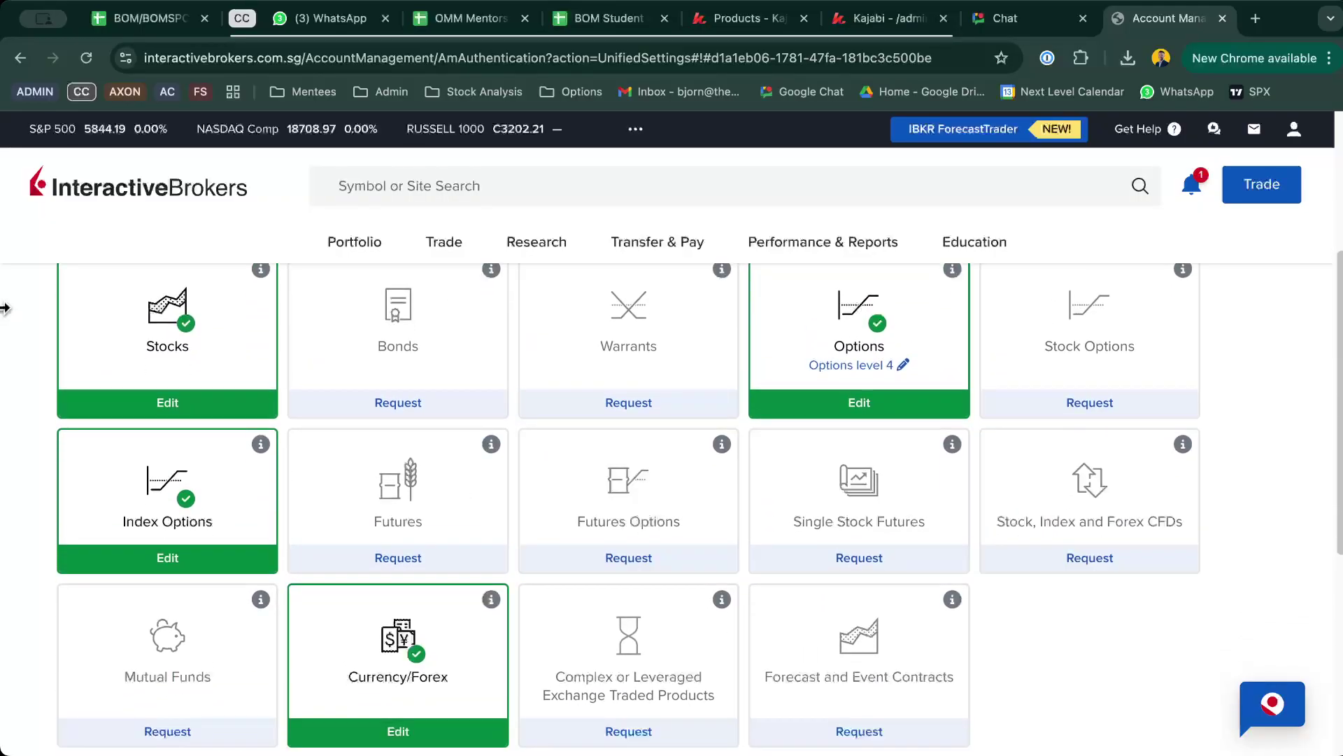
Step: Edit Stocks permissions to add All North America alongside Singapore and Global, then continue
click(150, 393)
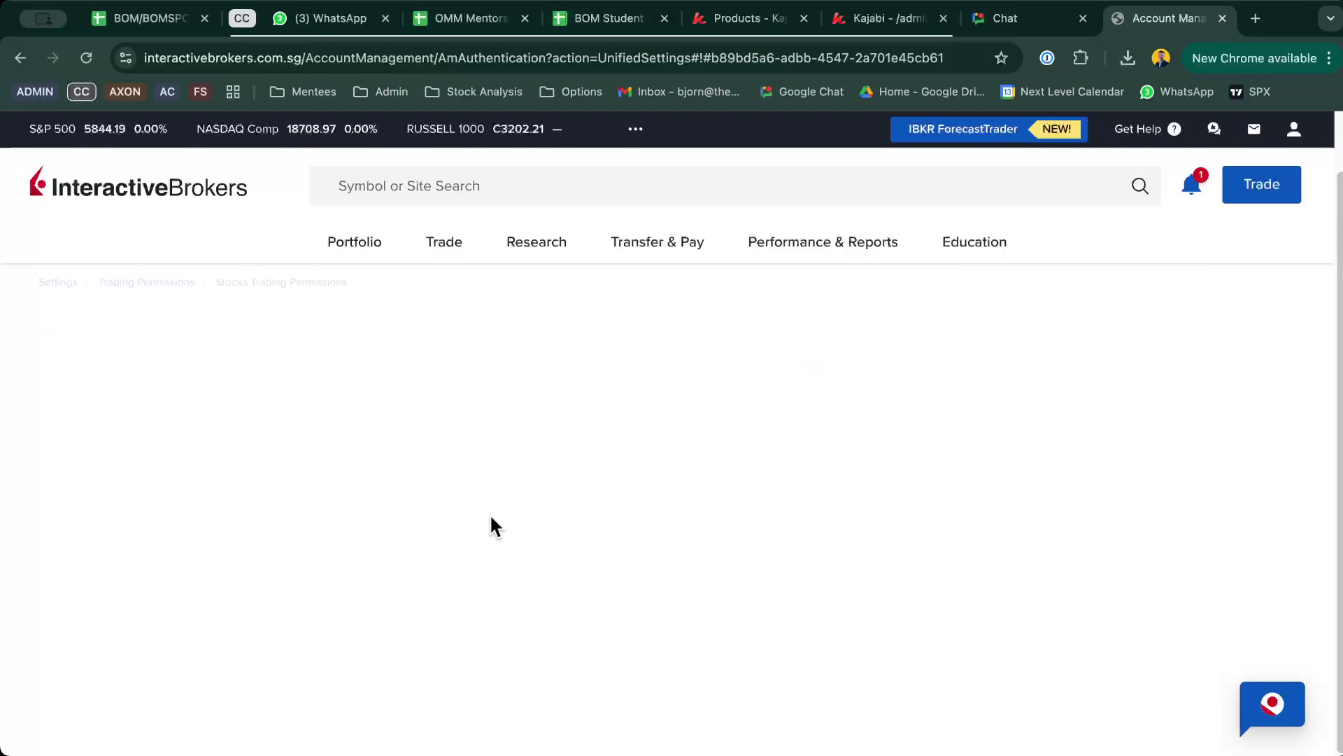
scroll(492, 525, down, 5)
scroll(493, 525, up, 5)
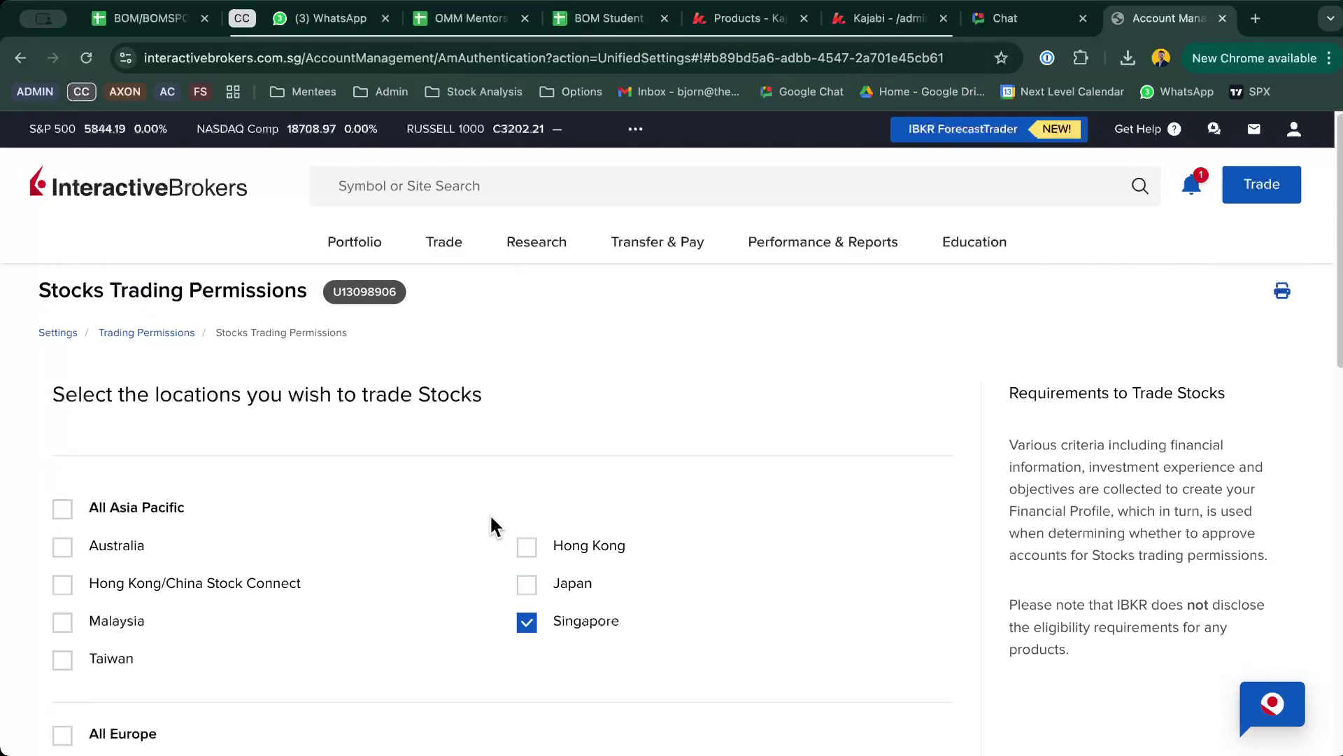
scroll(493, 524, down, 2)
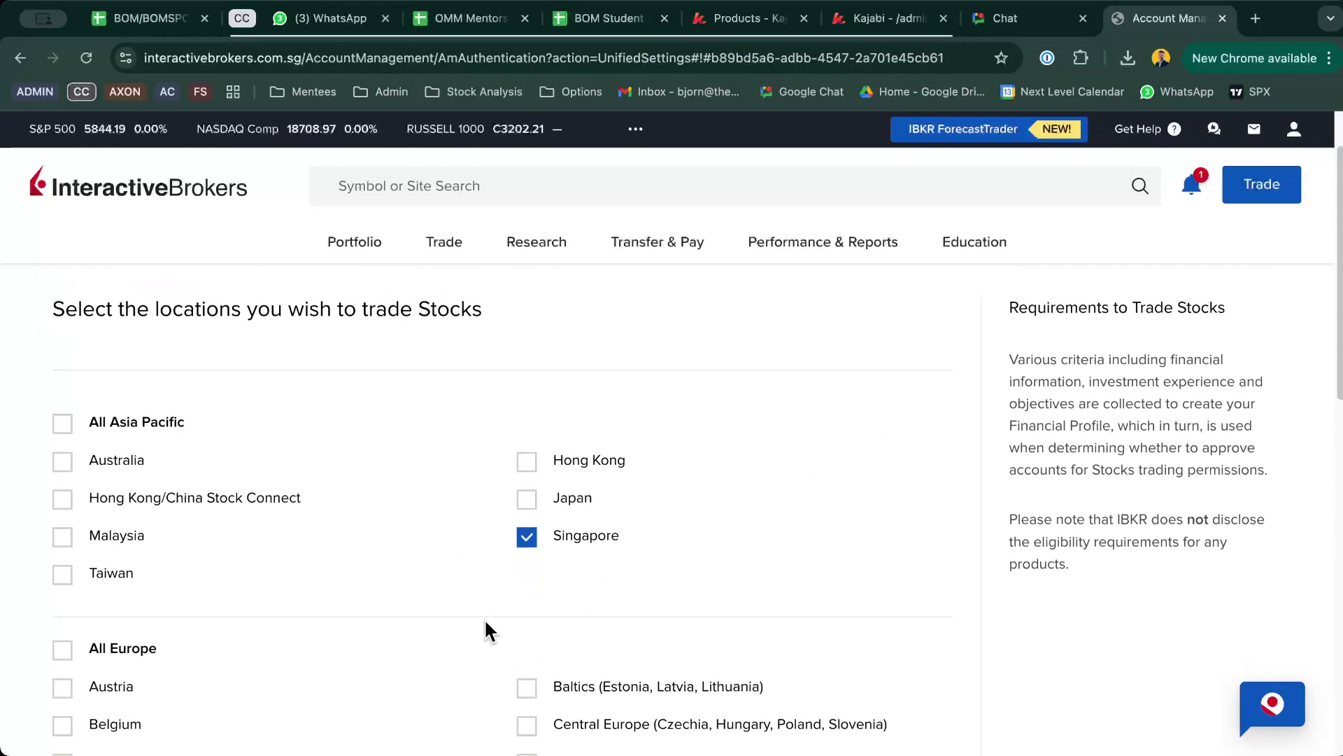
scroll(485, 618, down, 3)
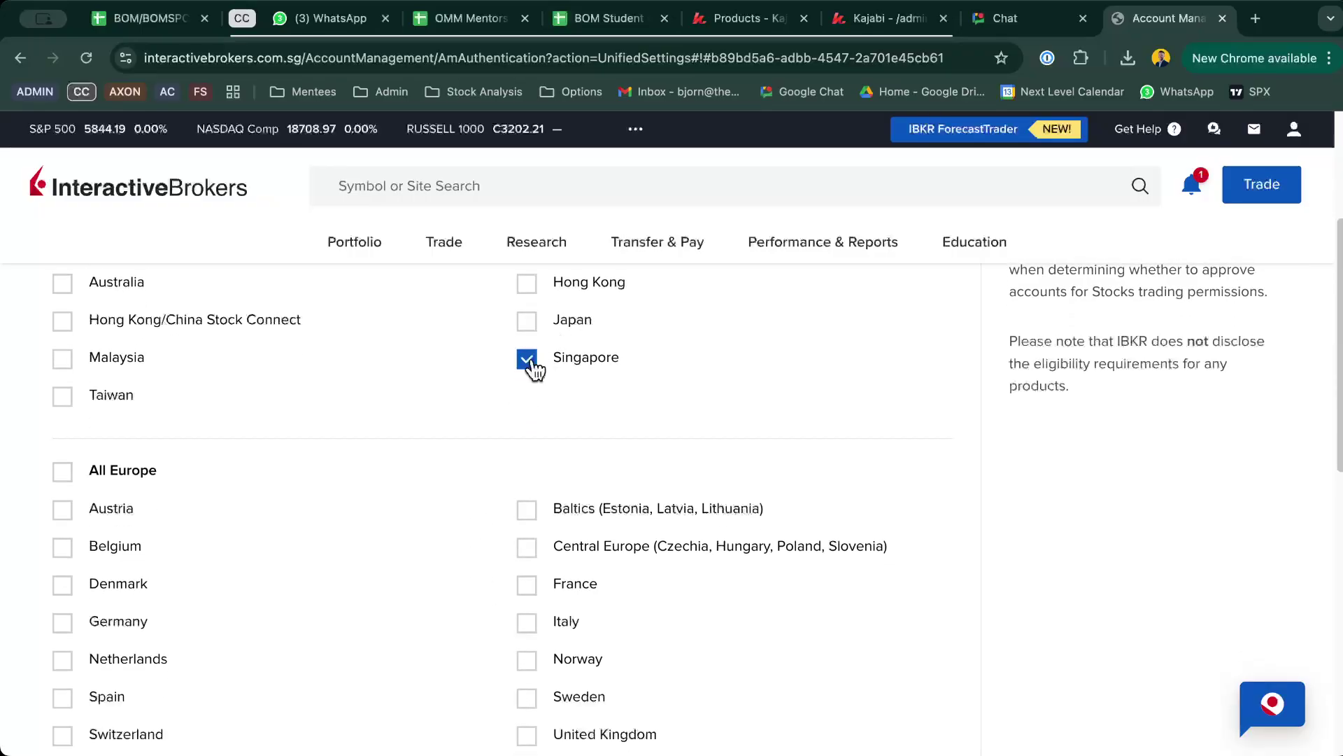
scroll(479, 437, down, 5)
scroll(480, 437, down, 2)
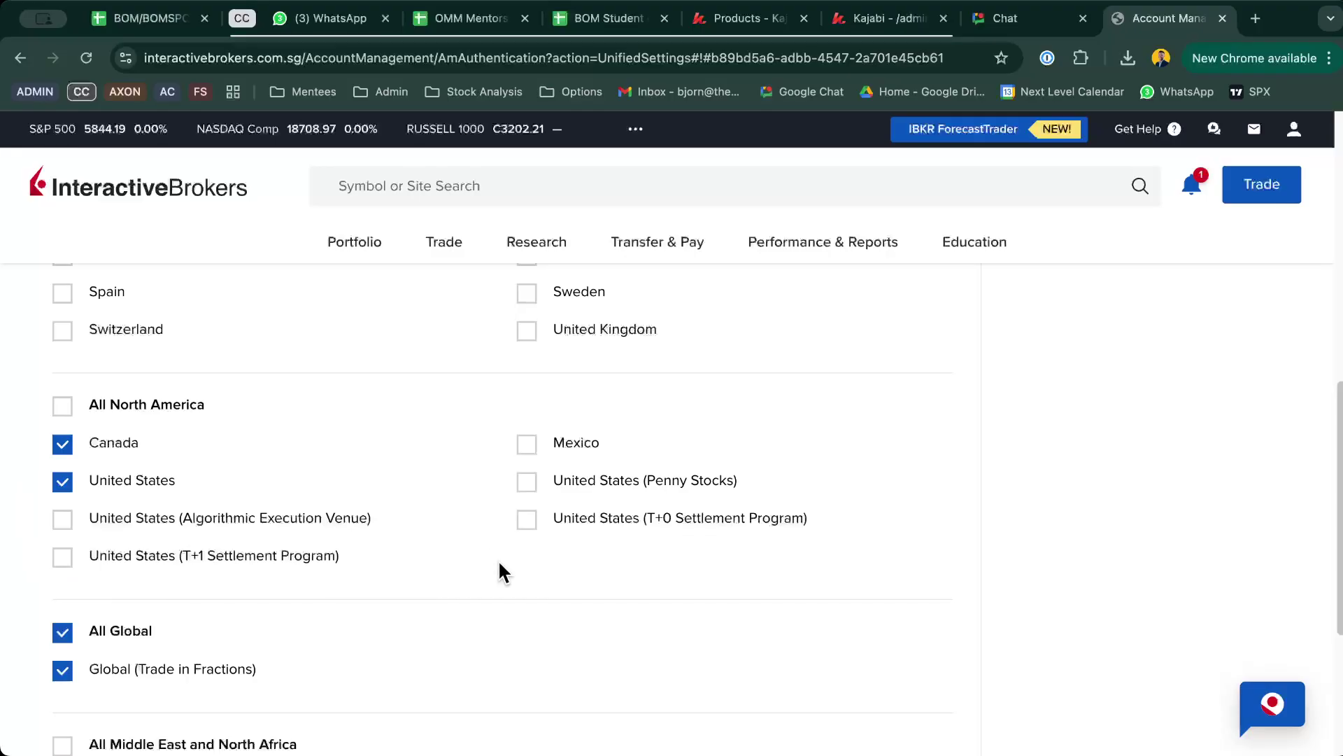
click(62, 407)
scroll(1029, 606, down, 5)
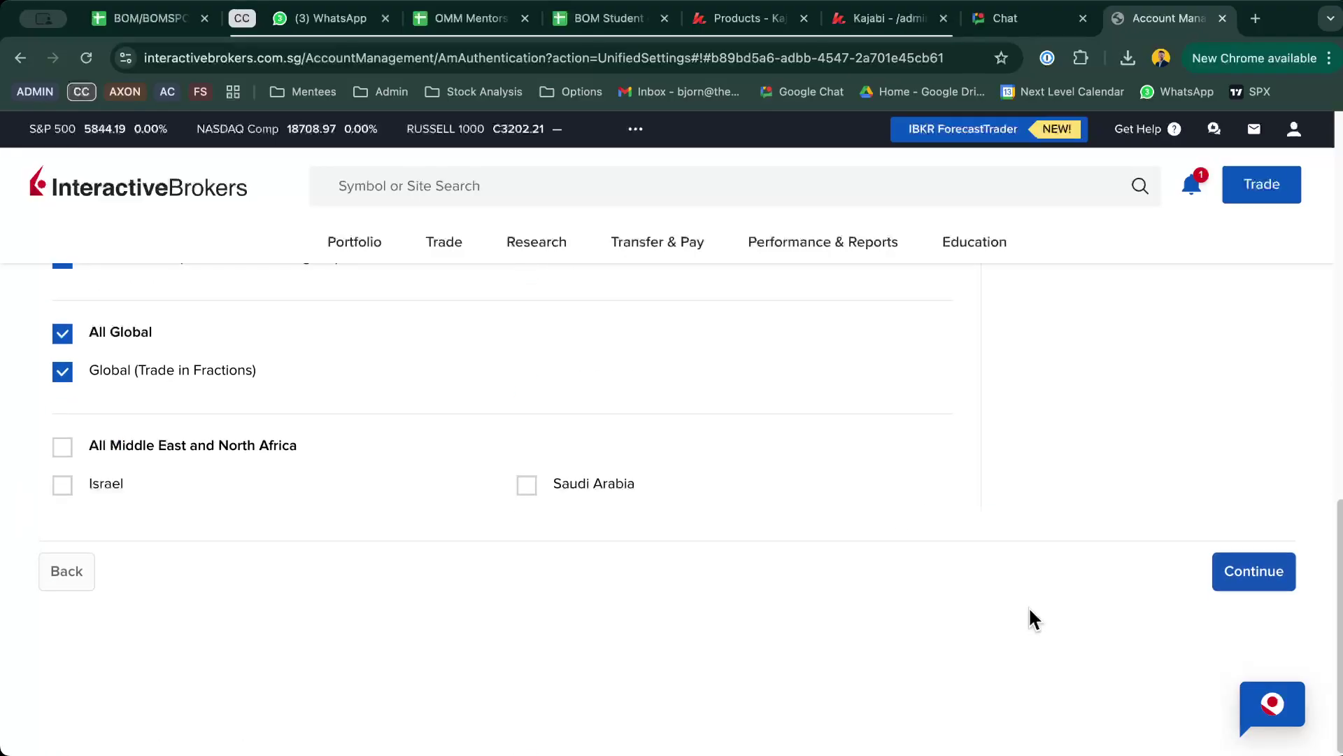
click(1237, 568)
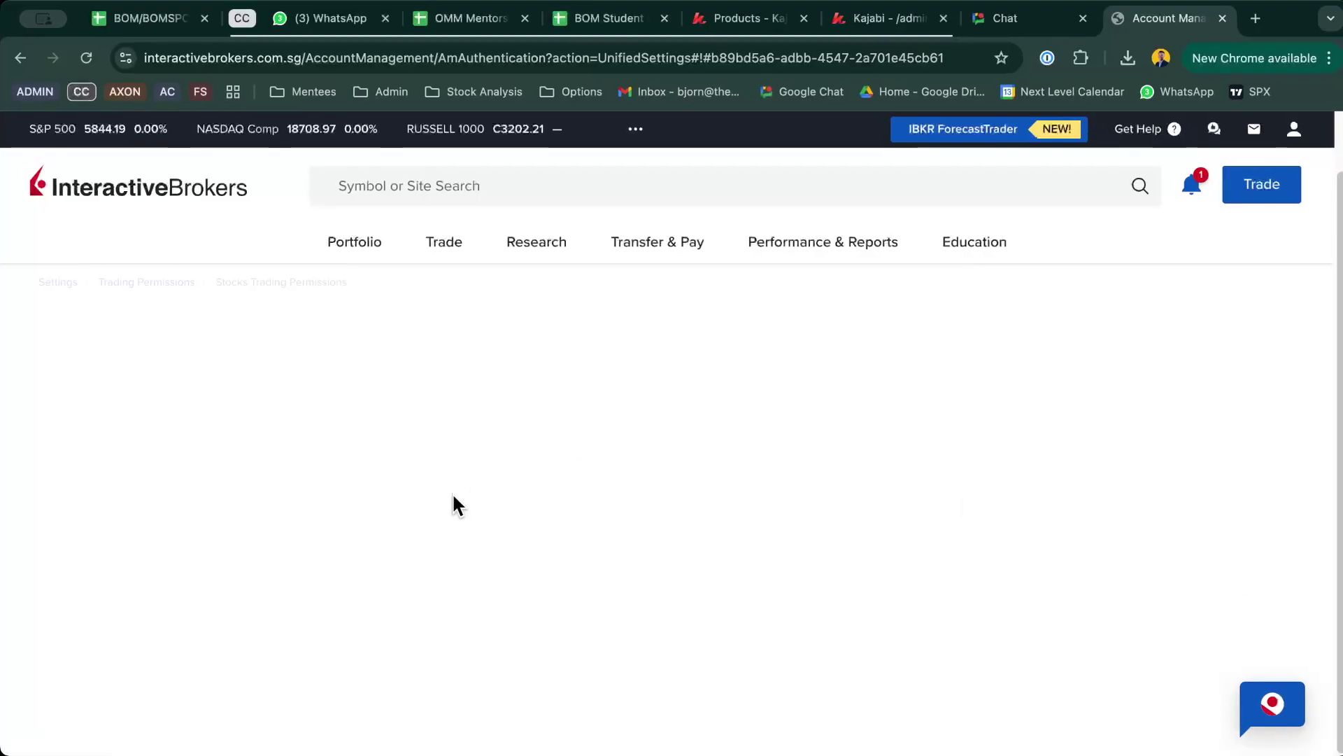
Step: Sign the Stocks request with the account holder's full name, submit it, and dismiss the survey
scroll(815, 489, down, 2)
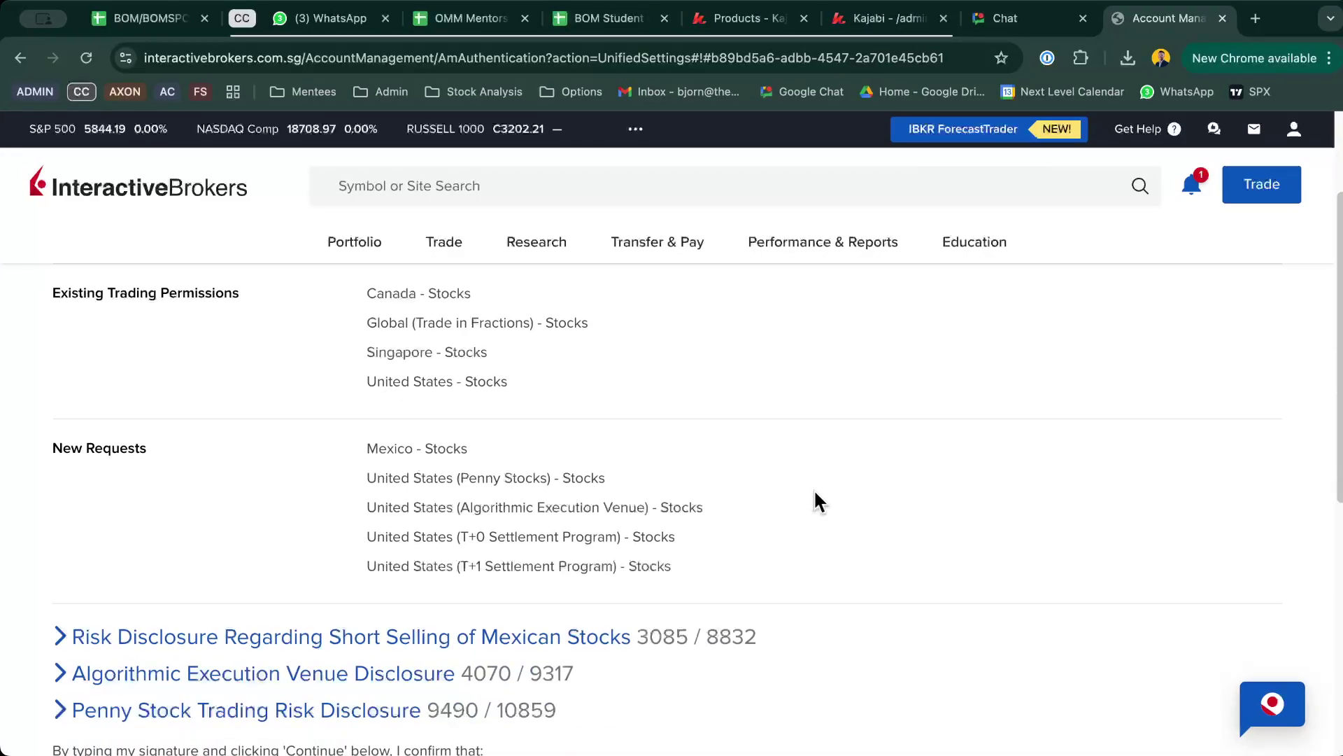
scroll(813, 489, down, 6)
scroll(813, 489, down, 1)
click(663, 532)
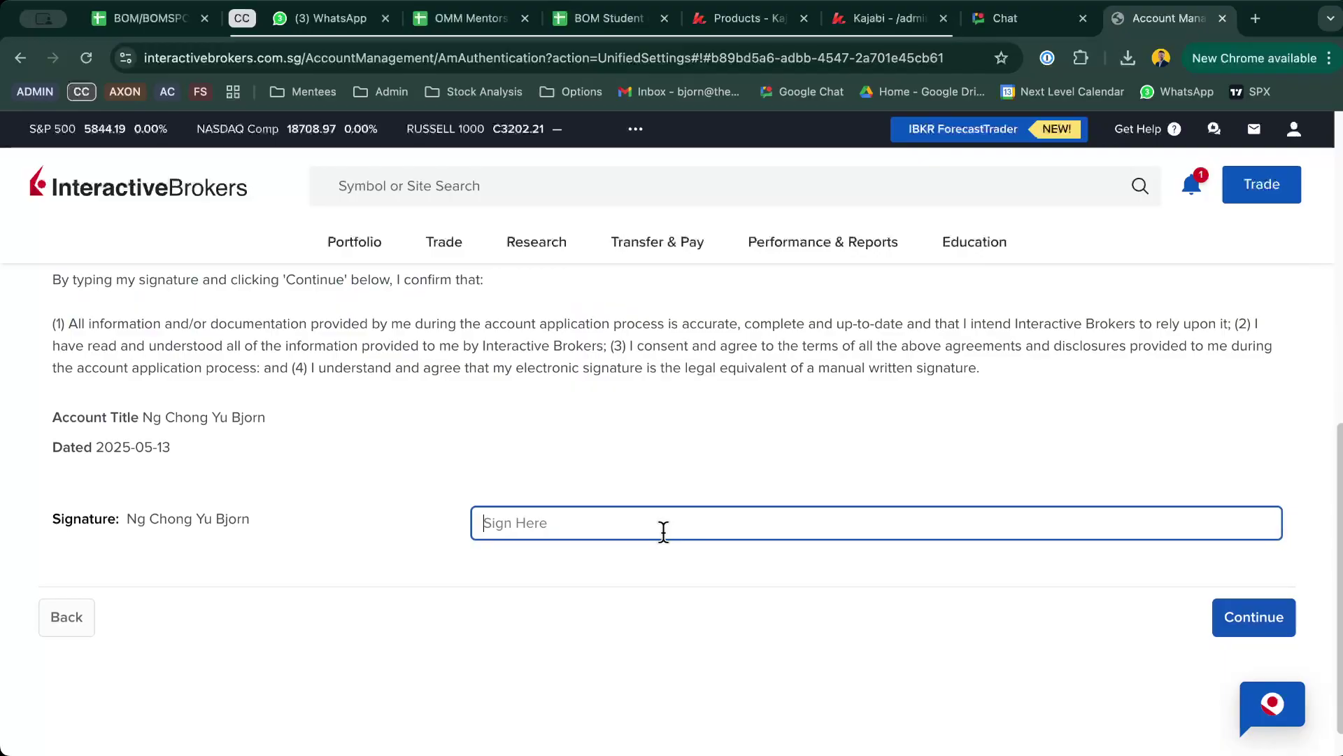
click(1228, 623)
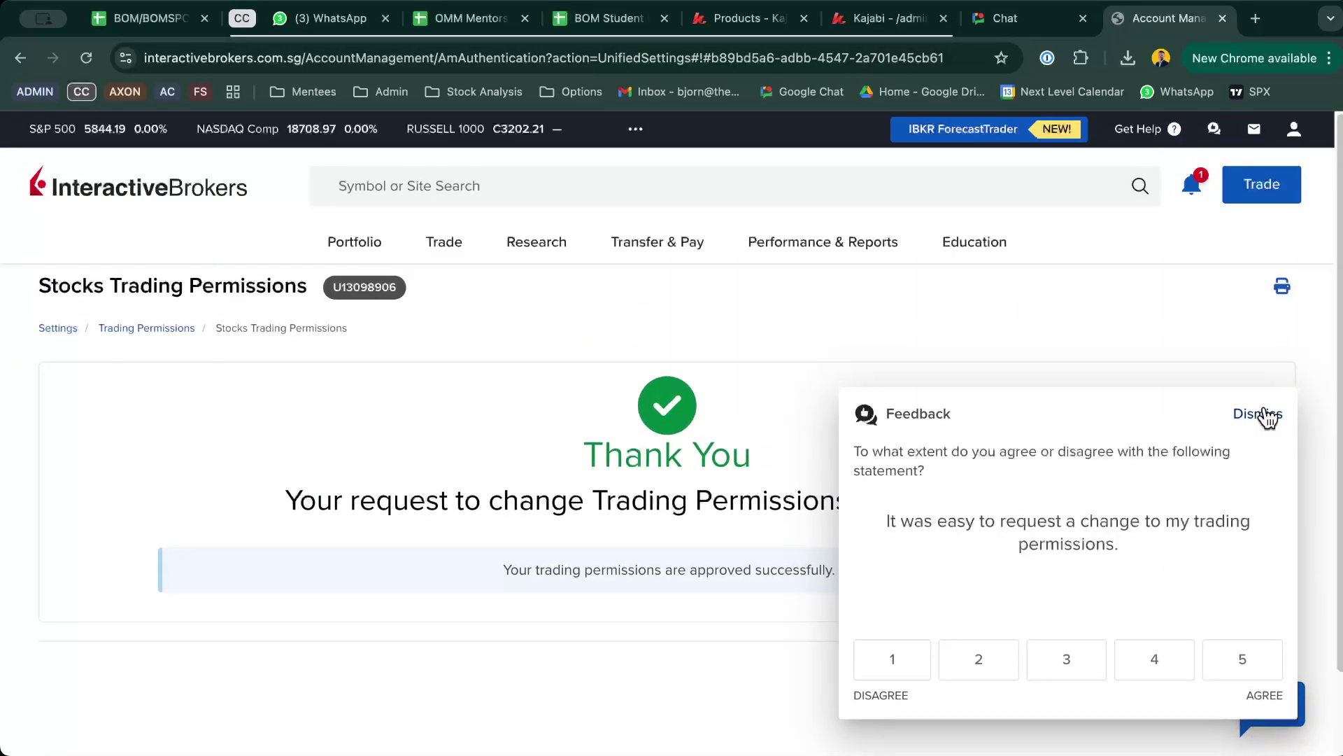
click(1260, 414)
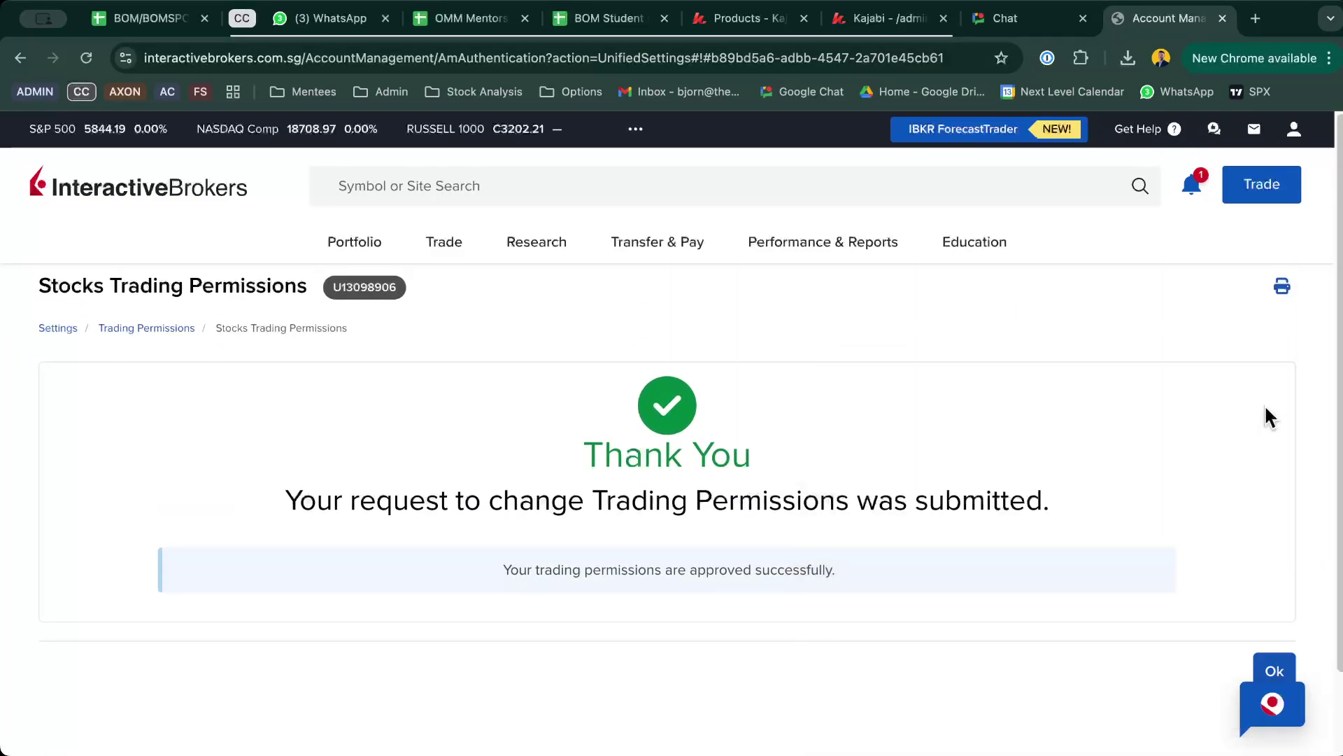
Step: Check the Options locations page shows all North American markets ticked, then return to the overview
click(137, 331)
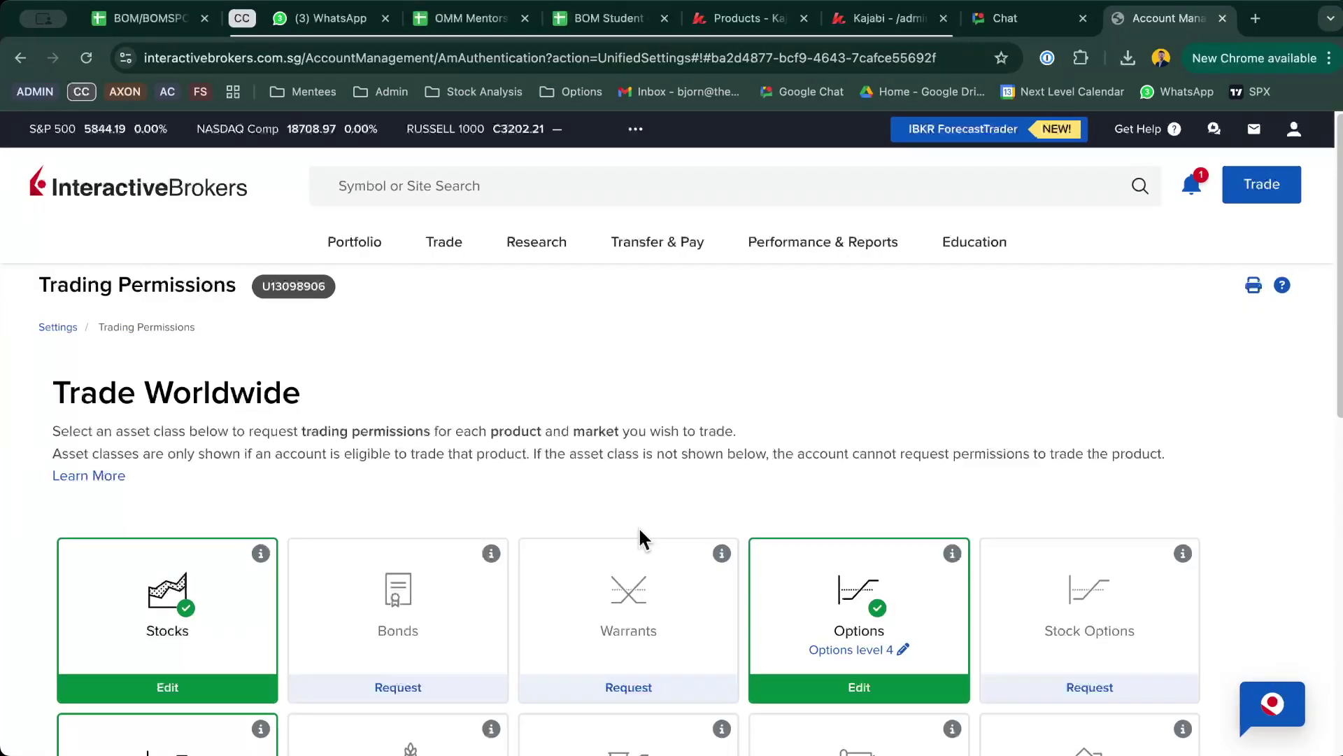
scroll(638, 539, down, 3)
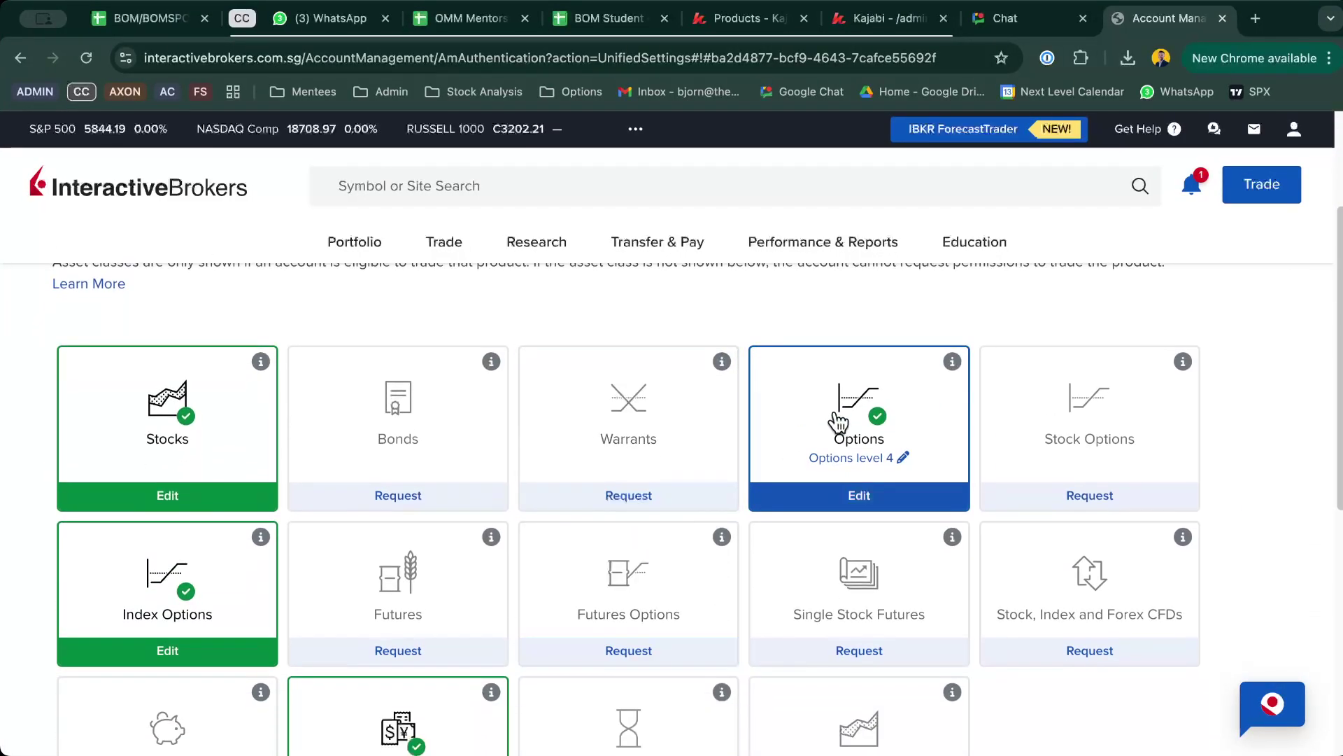
click(883, 503)
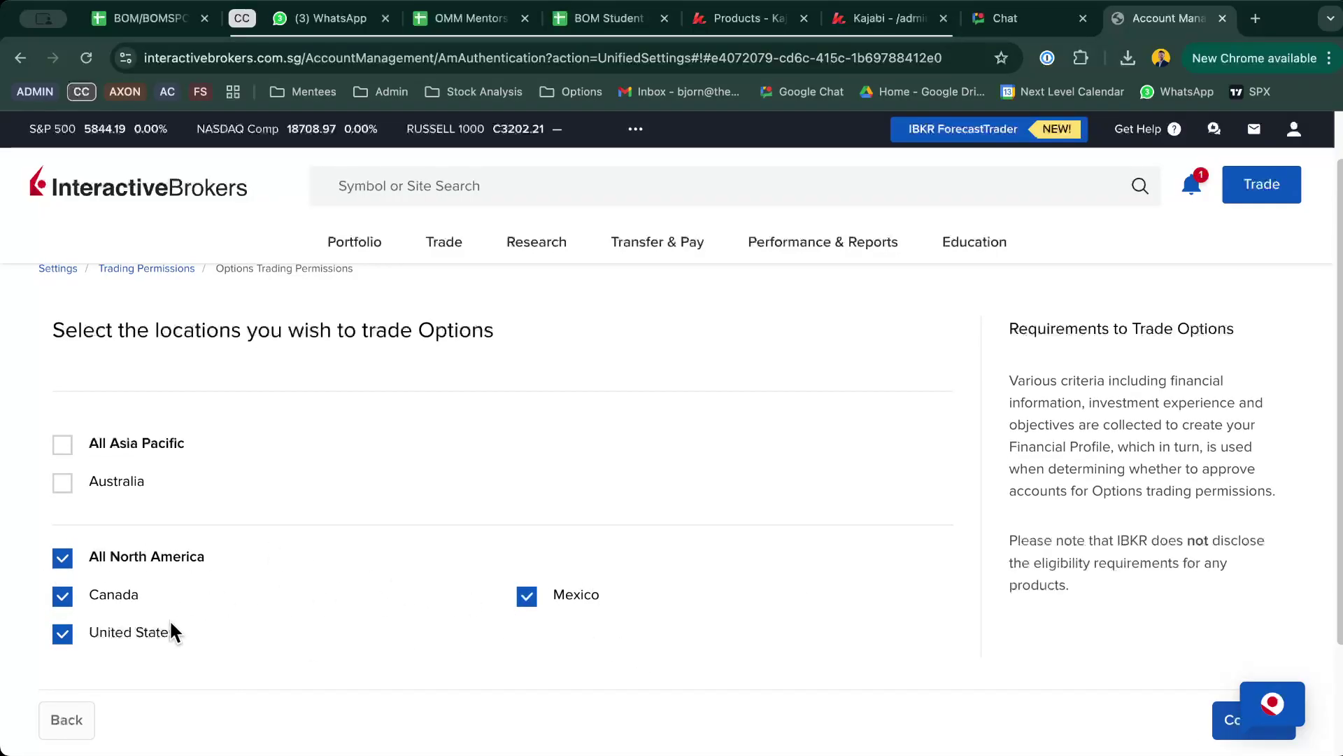
scroll(564, 612, down, 1)
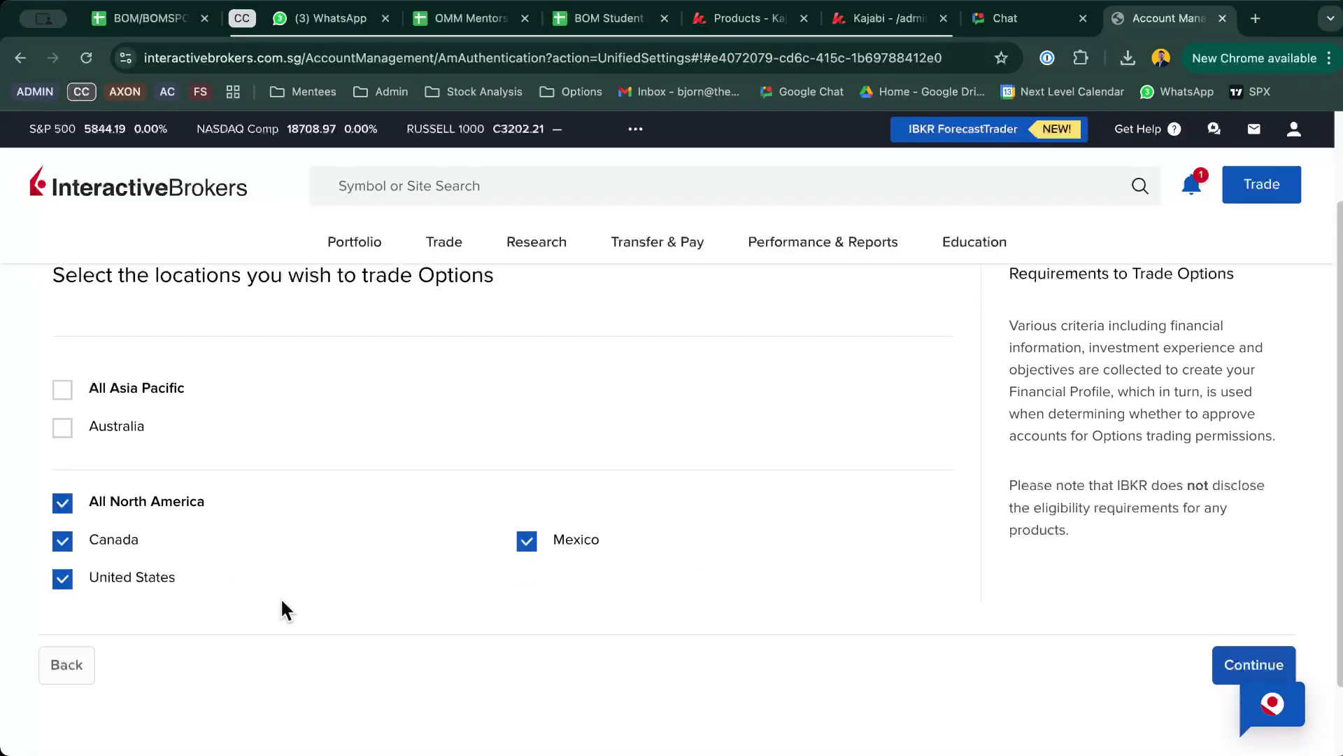
click(68, 676)
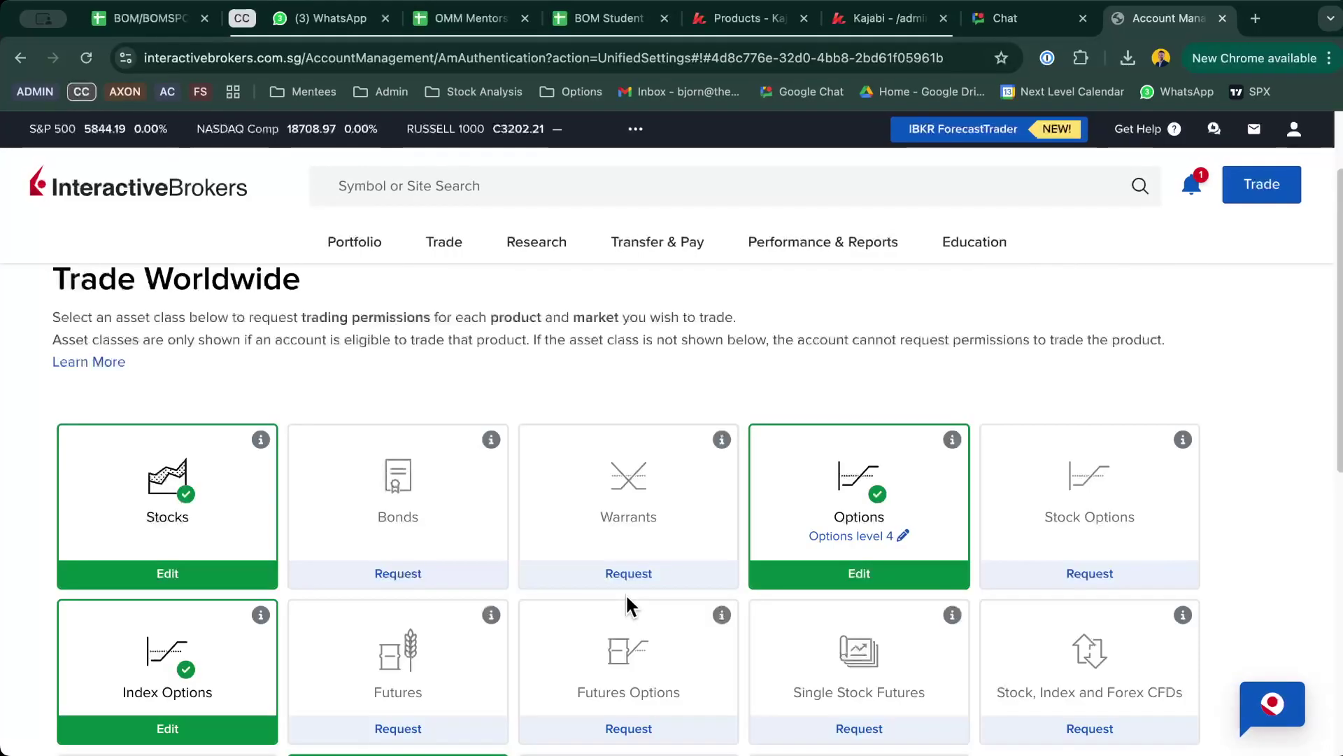
scroll(797, 493, down, 2)
scroll(806, 487, down, 1)
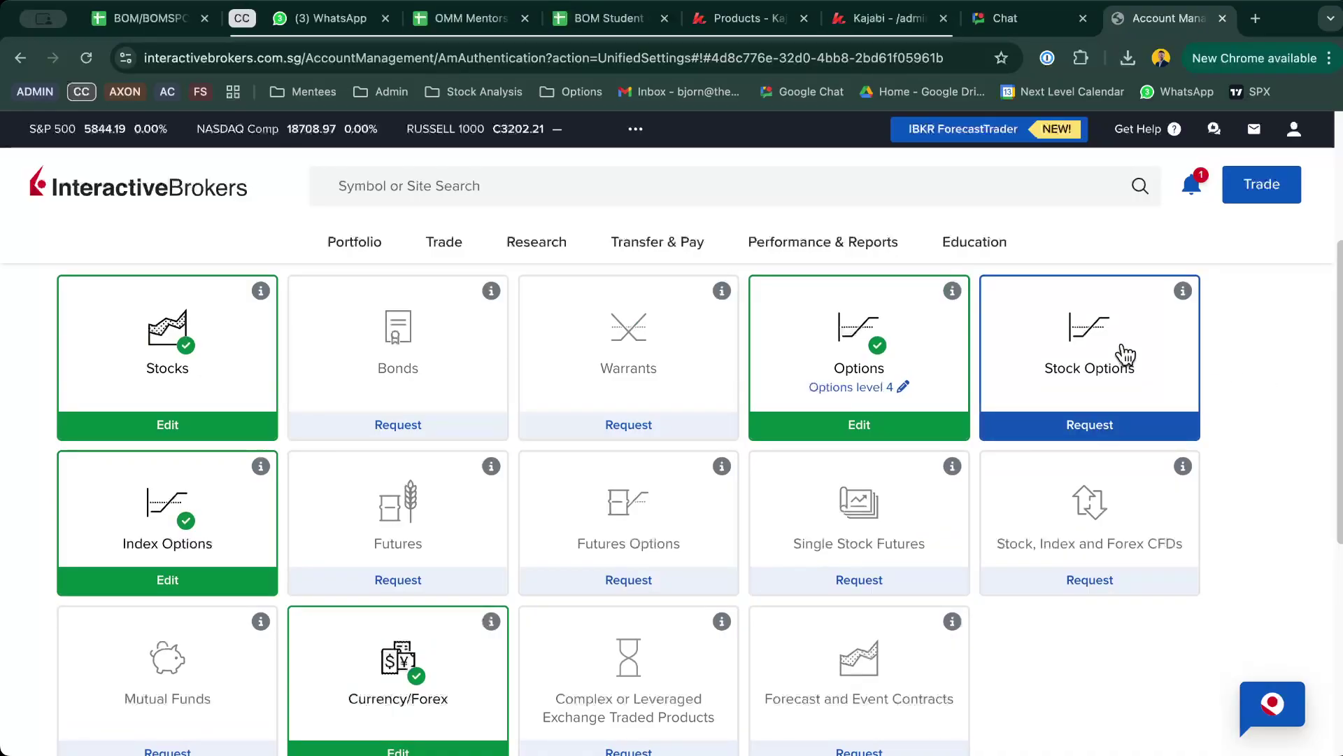
click(1085, 426)
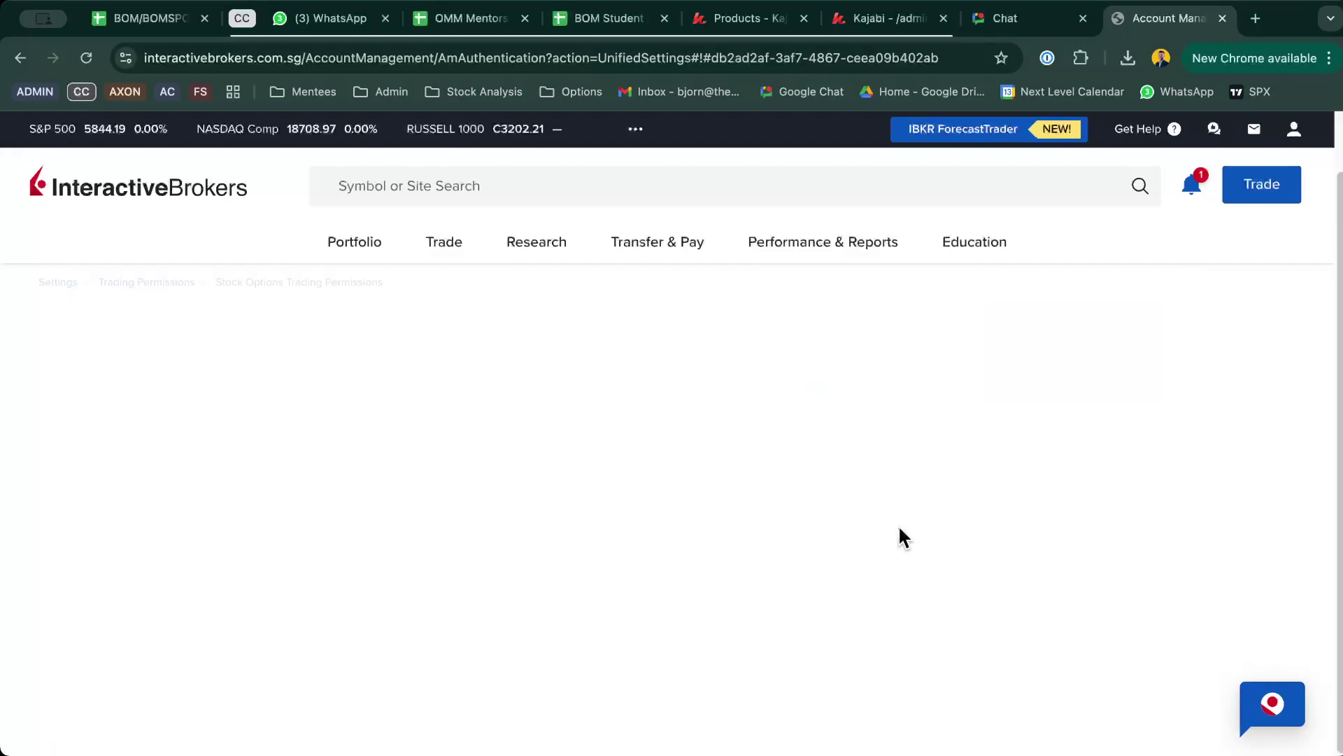
scroll(900, 534, up, 2)
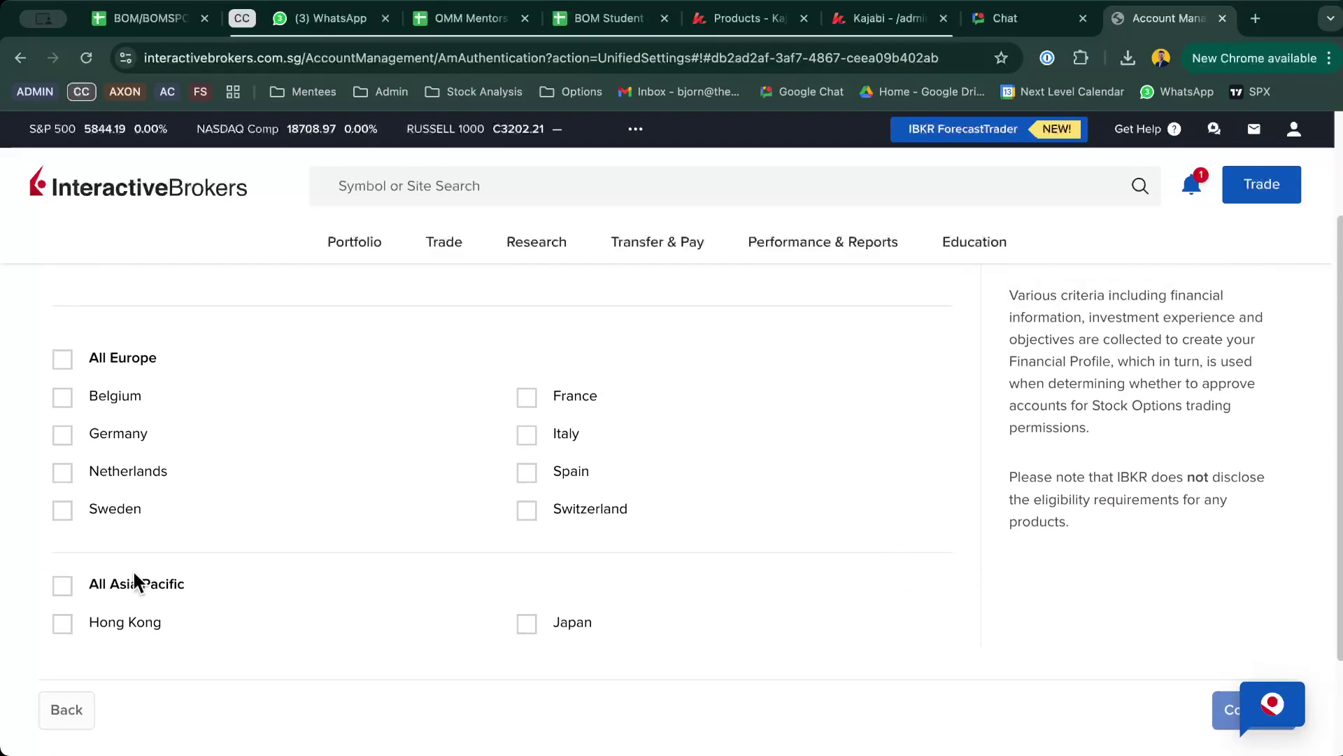
scroll(510, 408, up, 2)
scroll(515, 408, down, 2)
scroll(509, 396, down, 1)
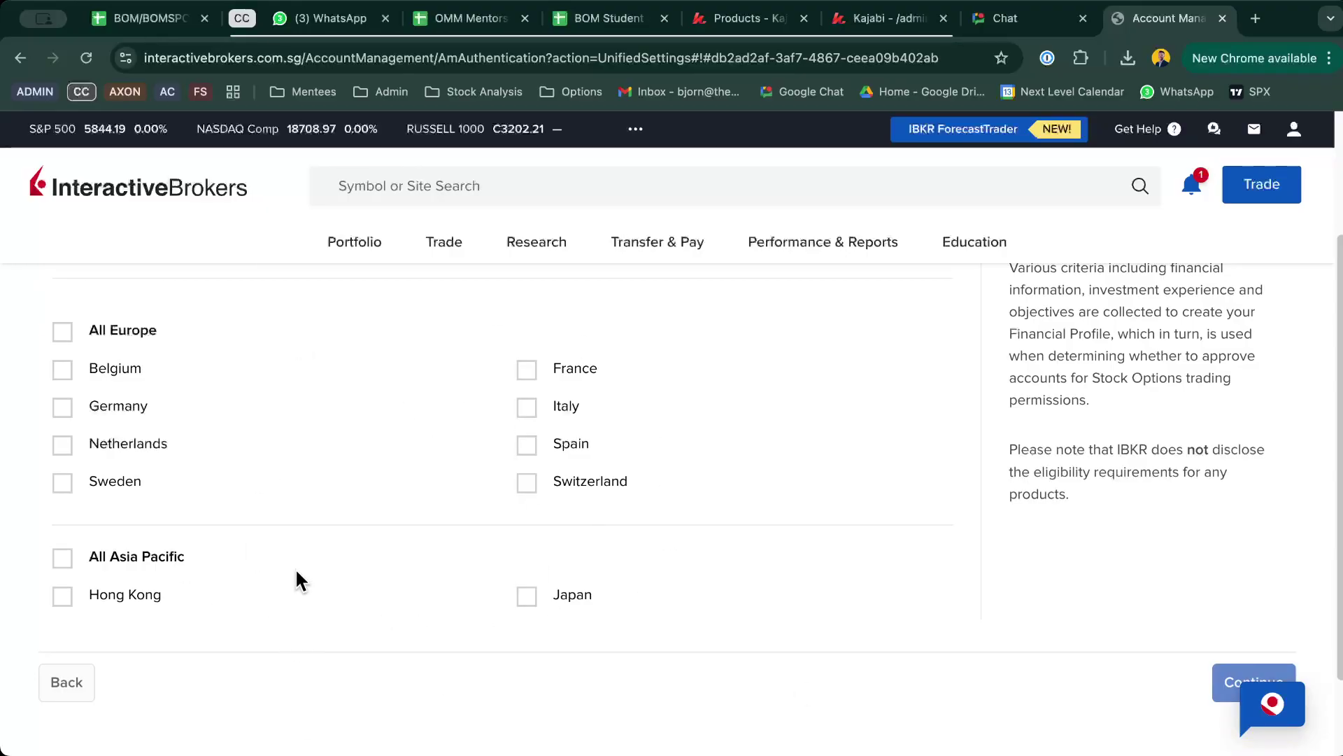
click(56, 689)
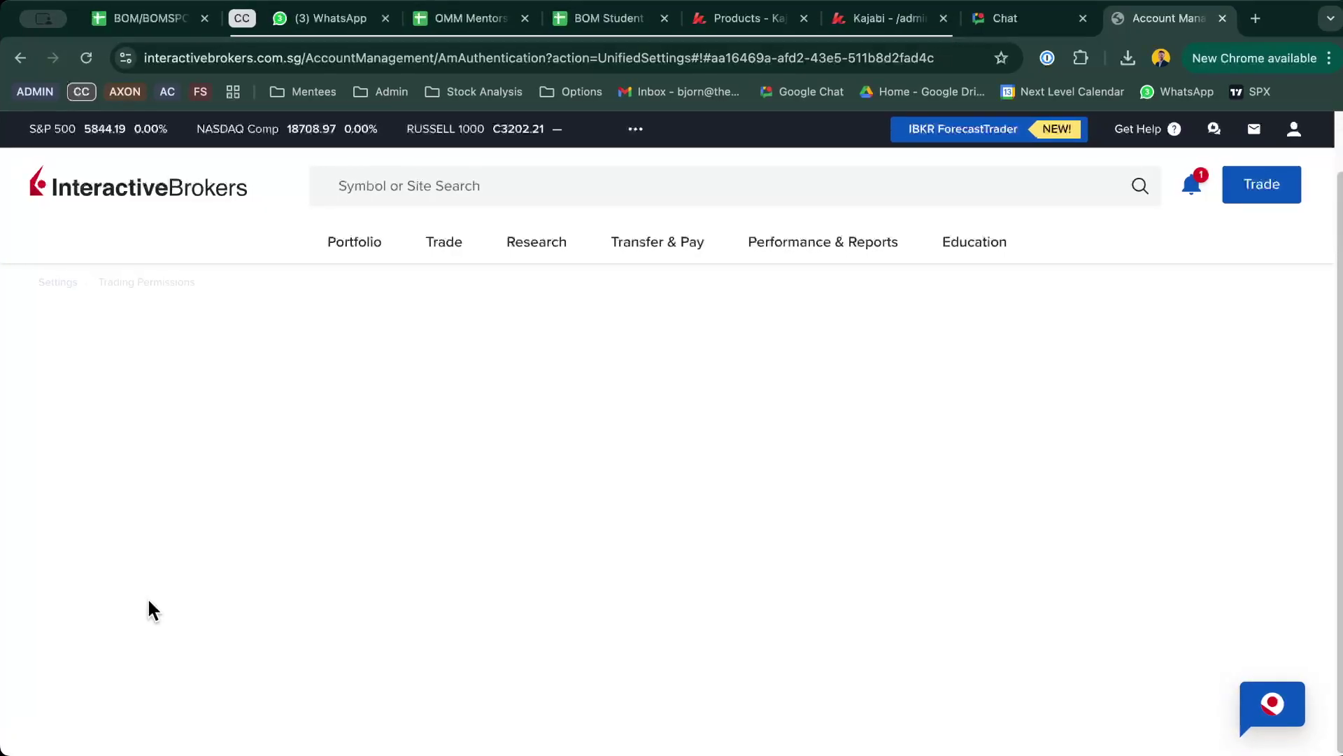
click(204, 597)
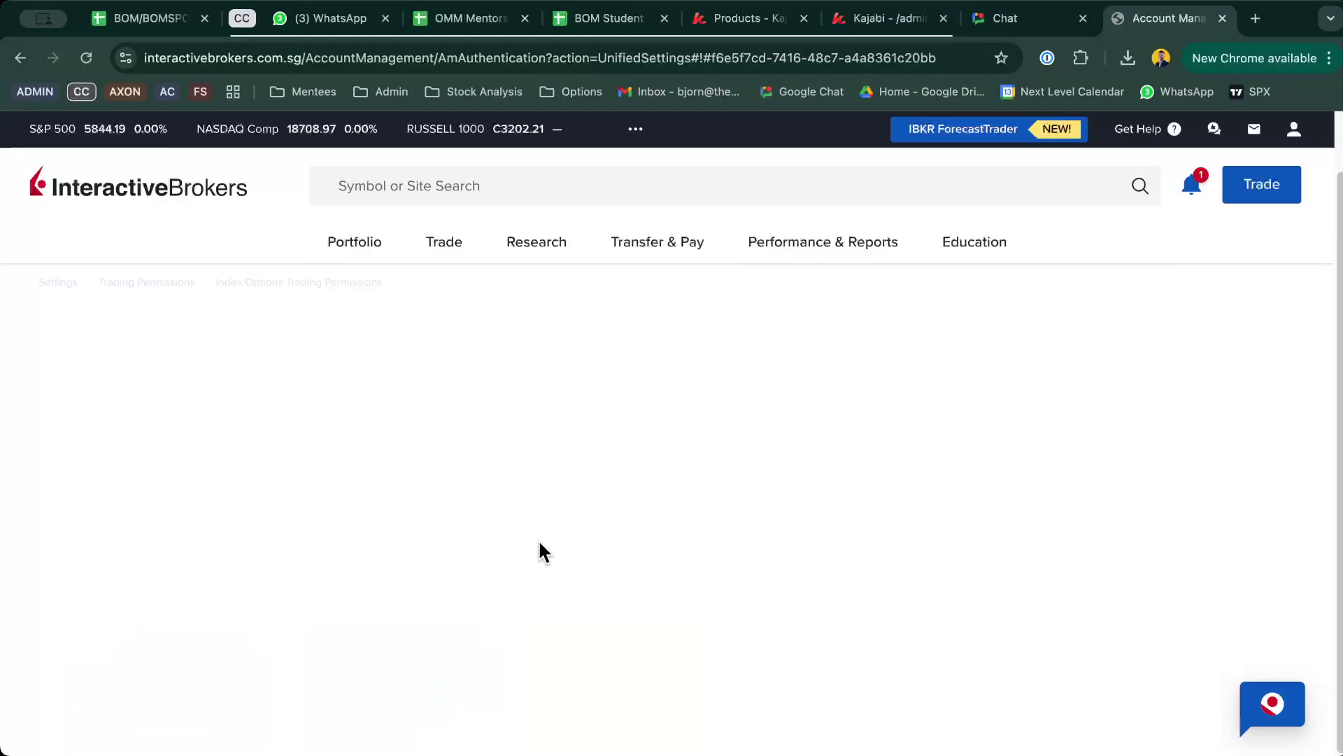
scroll(543, 553, up, 2)
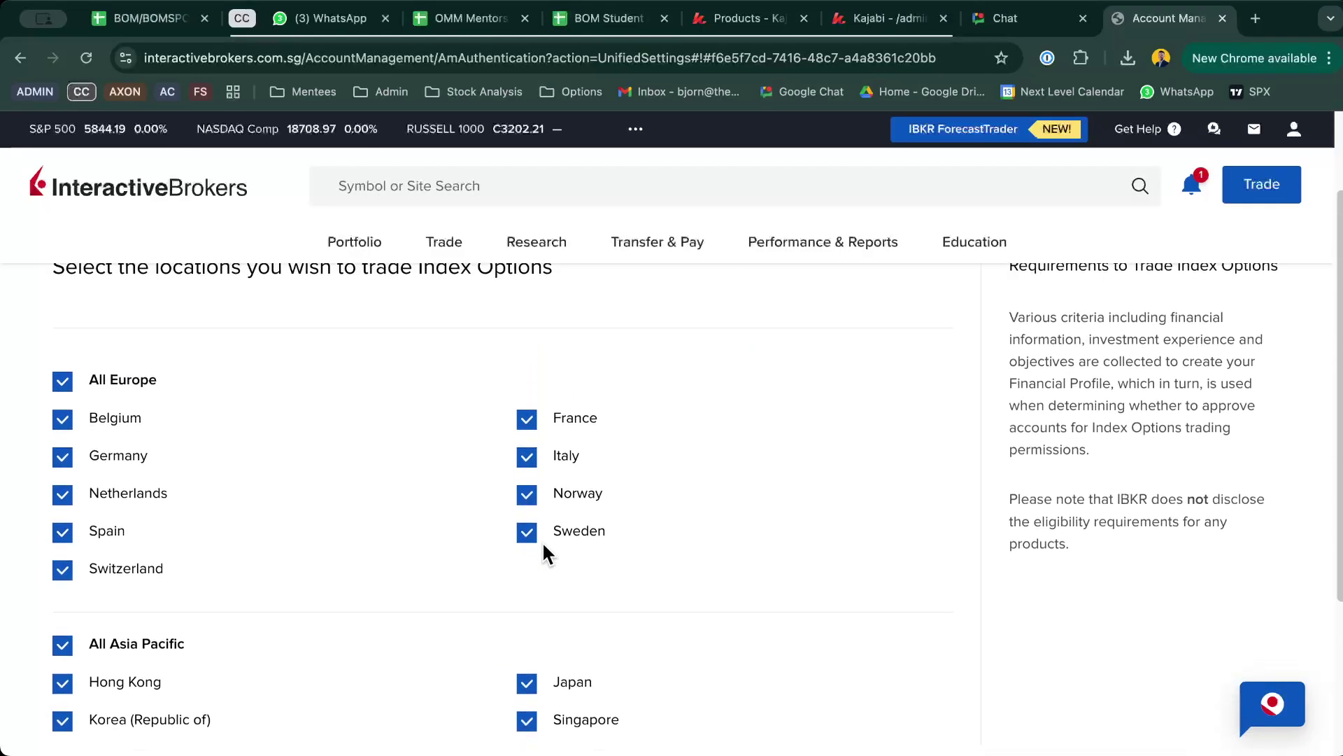
scroll(350, 525, down, 1)
scroll(350, 532, up, 1)
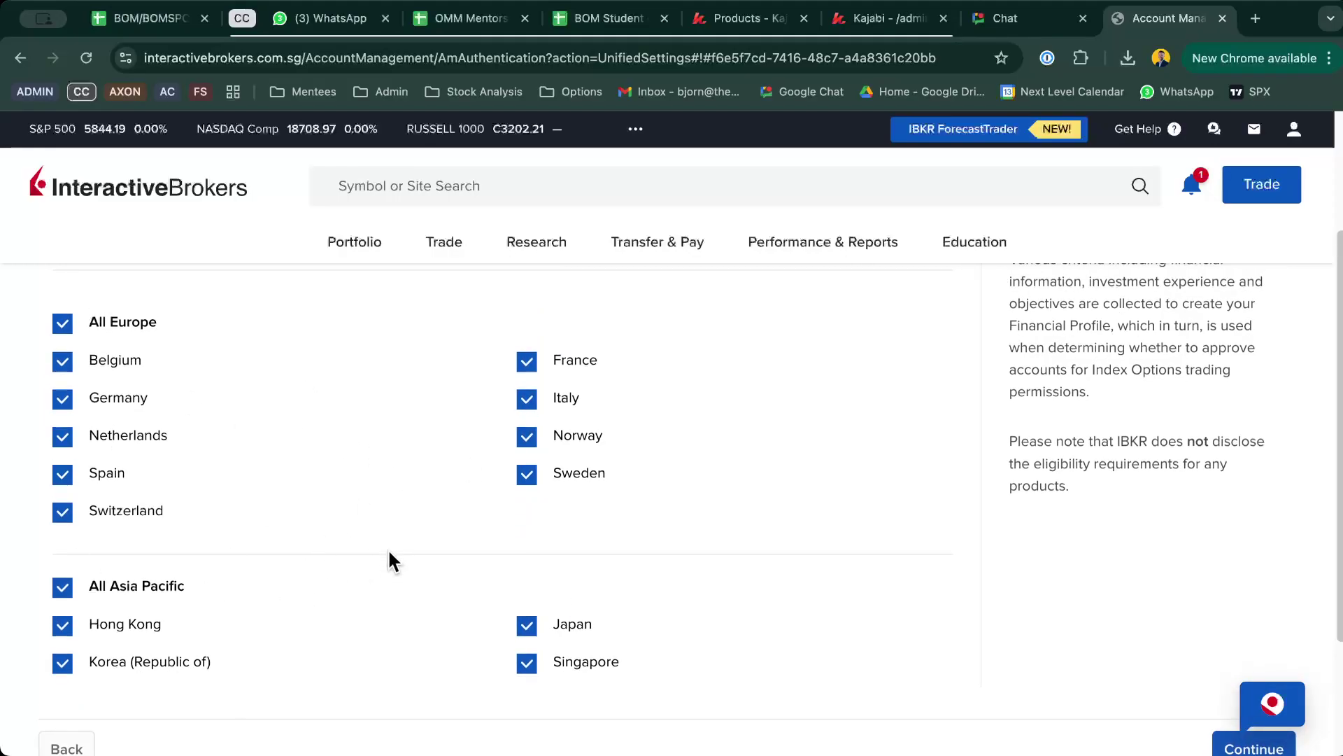
scroll(389, 560, down, 1)
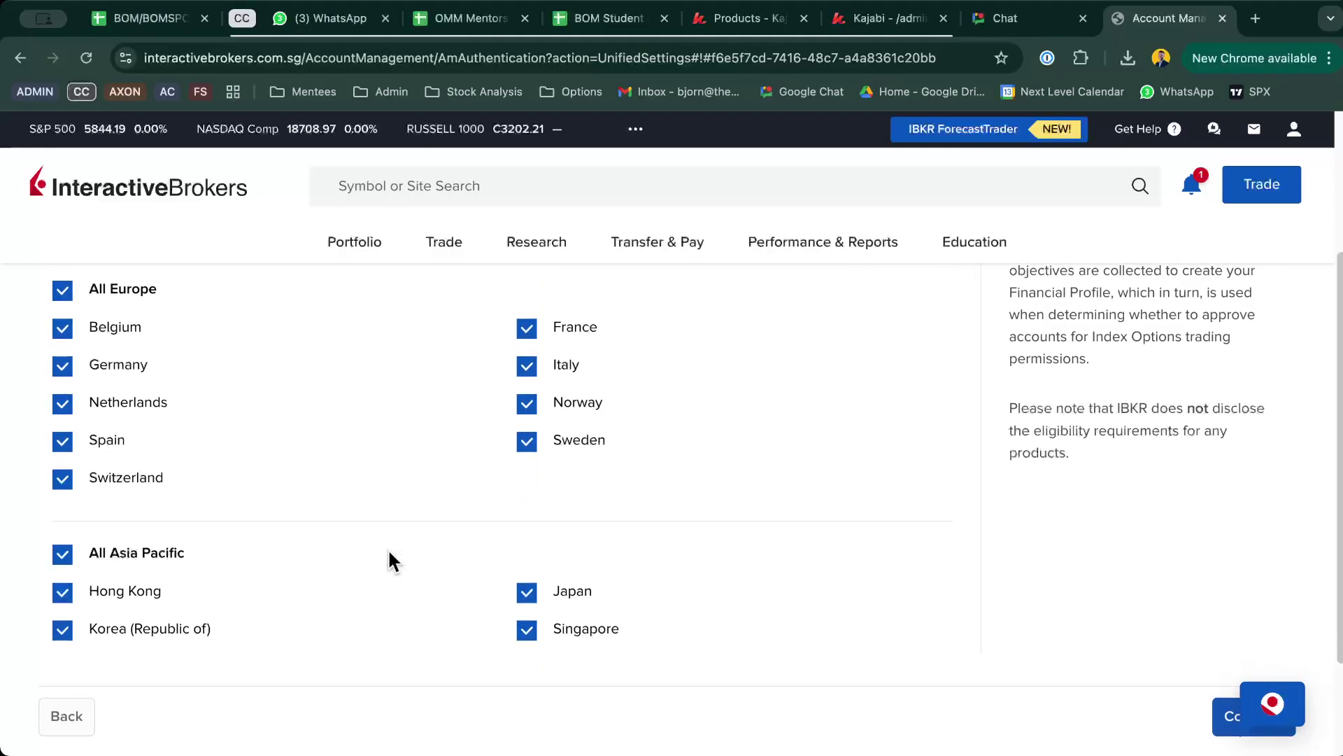
click(62, 713)
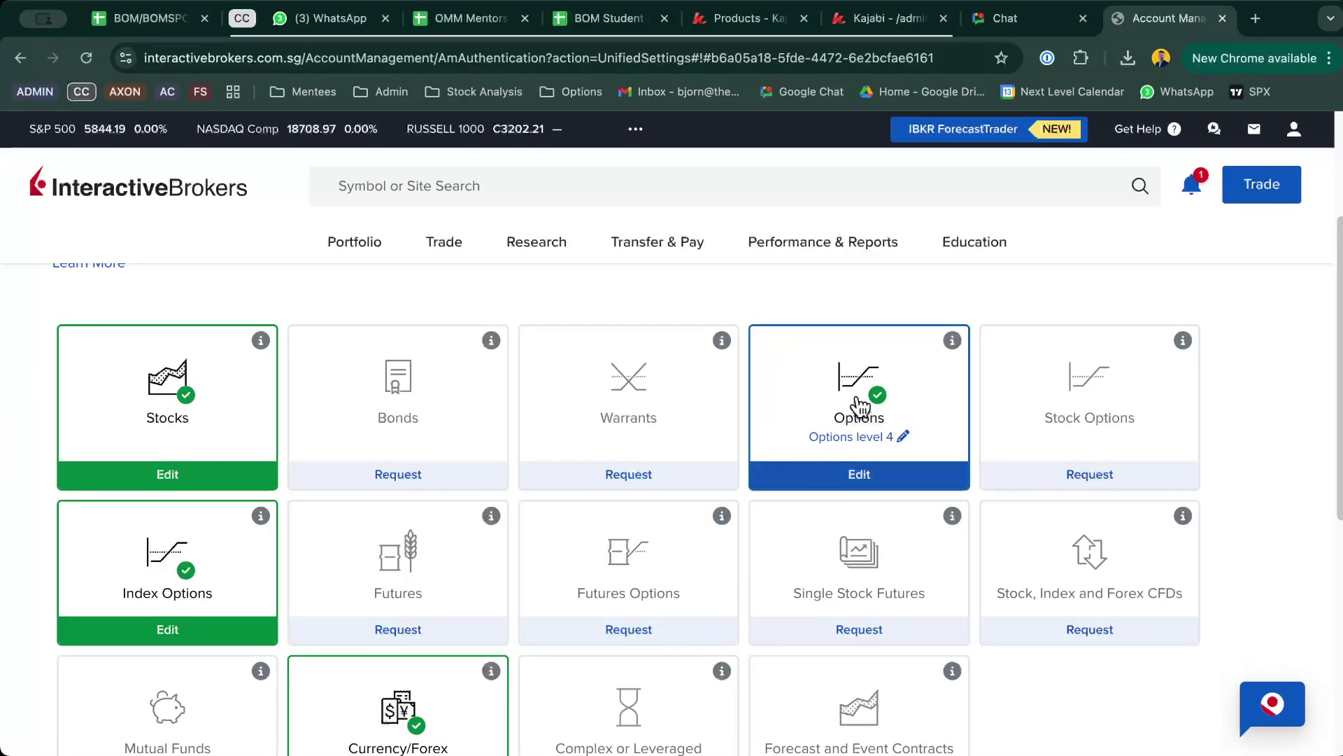
Step: Request Complex or Leveraged ETP trading, signing the risk disclosure with the account holder's full name
scroll(859, 406, down, 3)
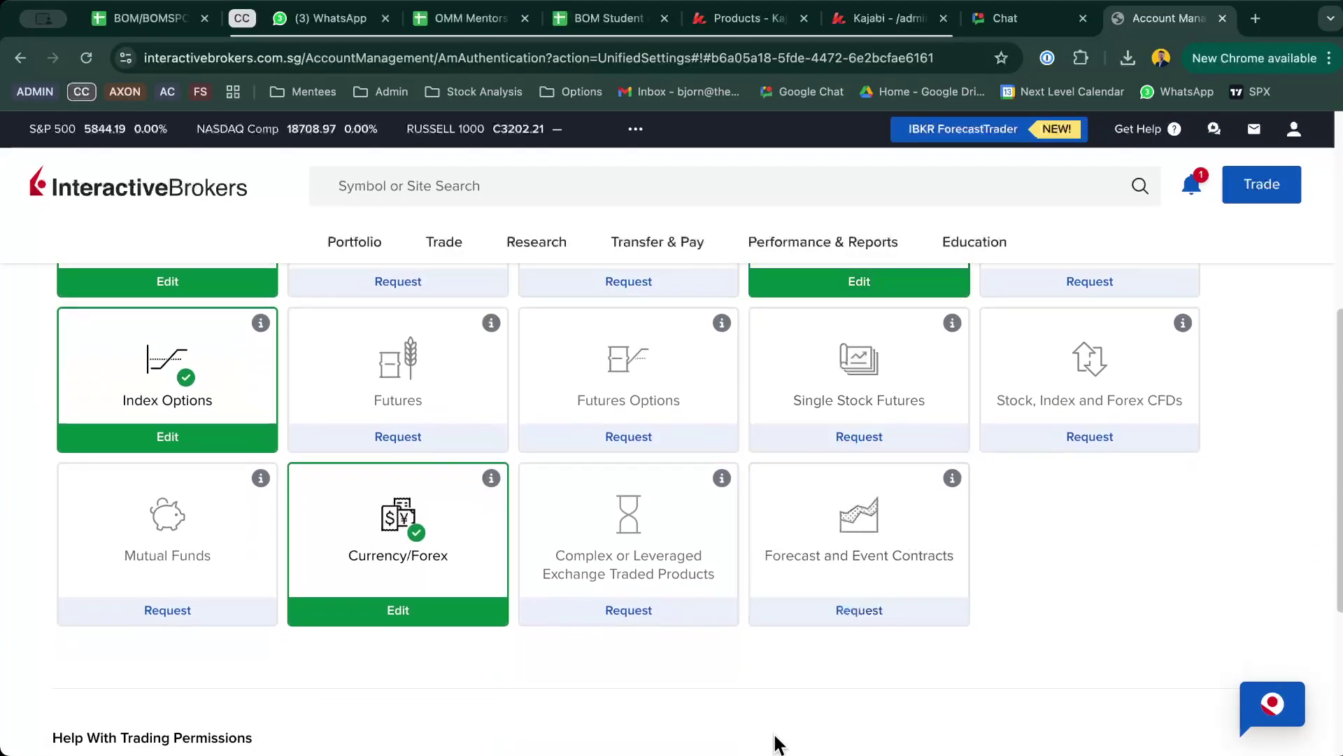
click(647, 617)
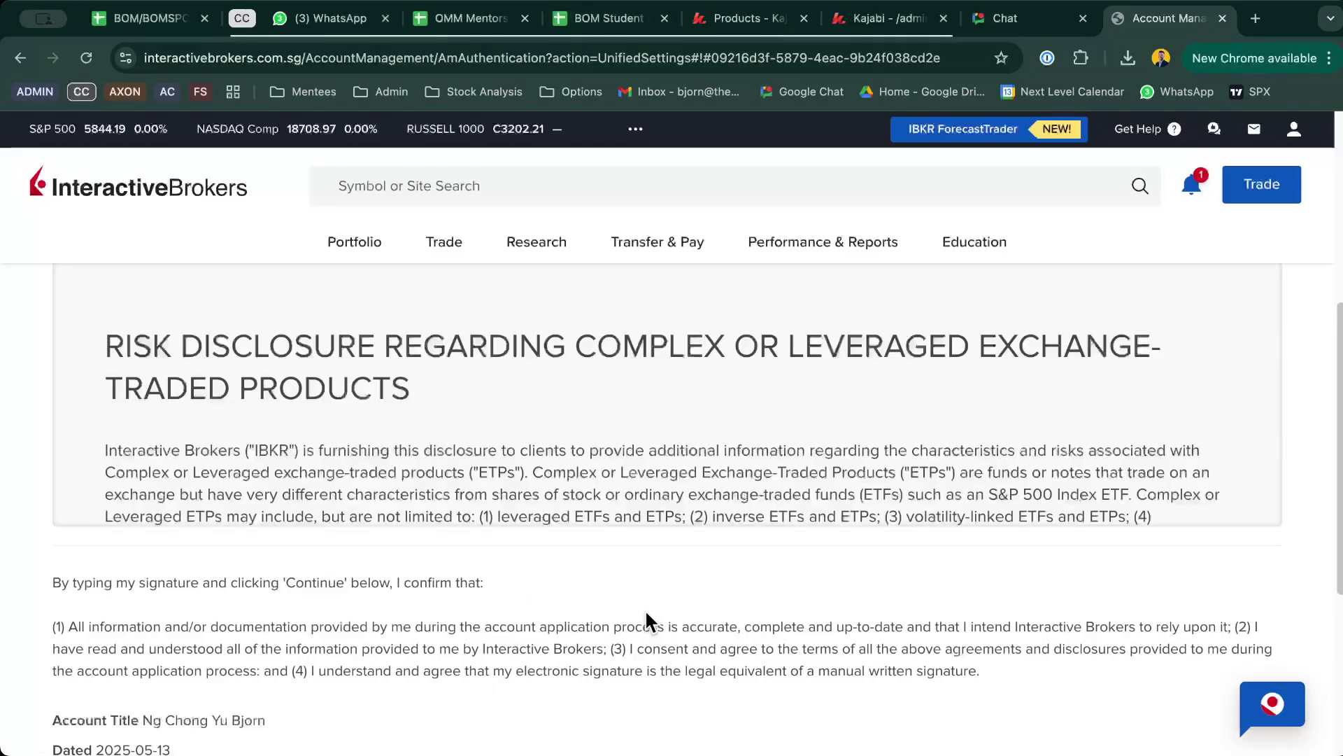
scroll(644, 621, down, 4)
scroll(644, 608, up, 10)
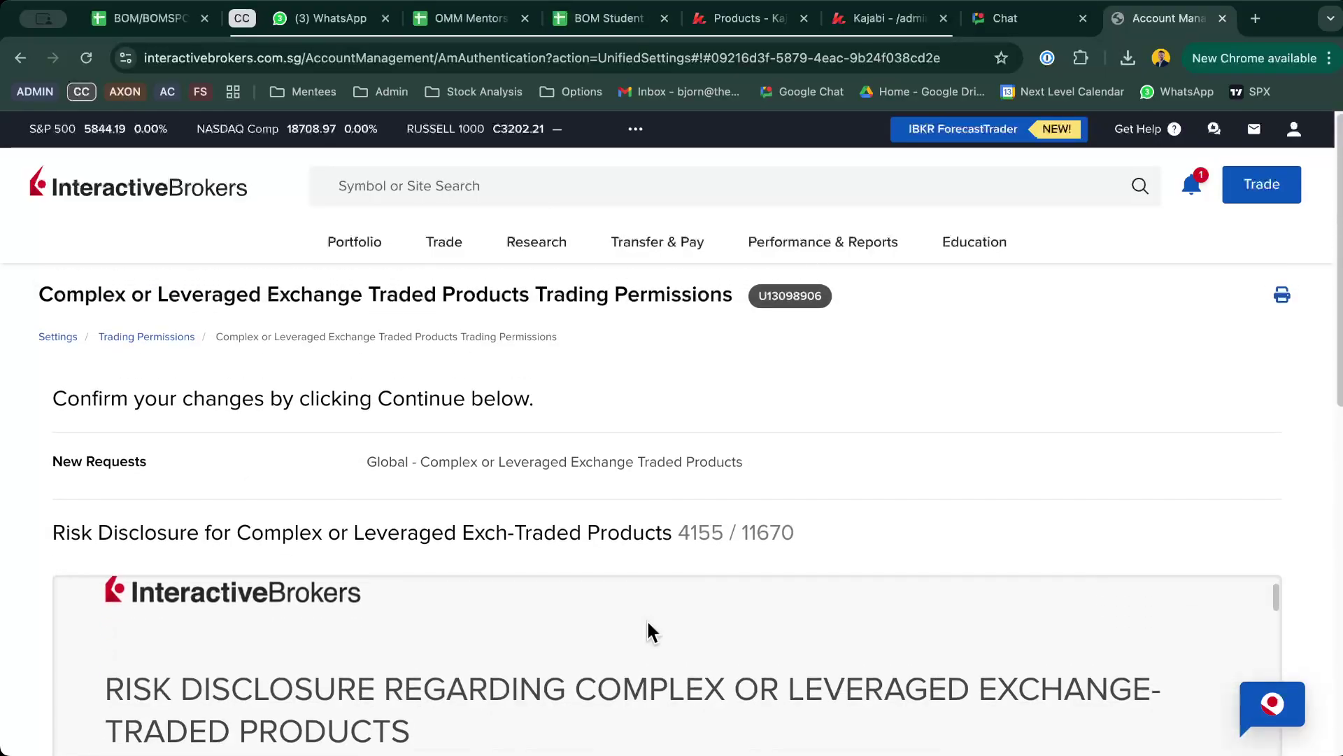
scroll(646, 618, down, 10)
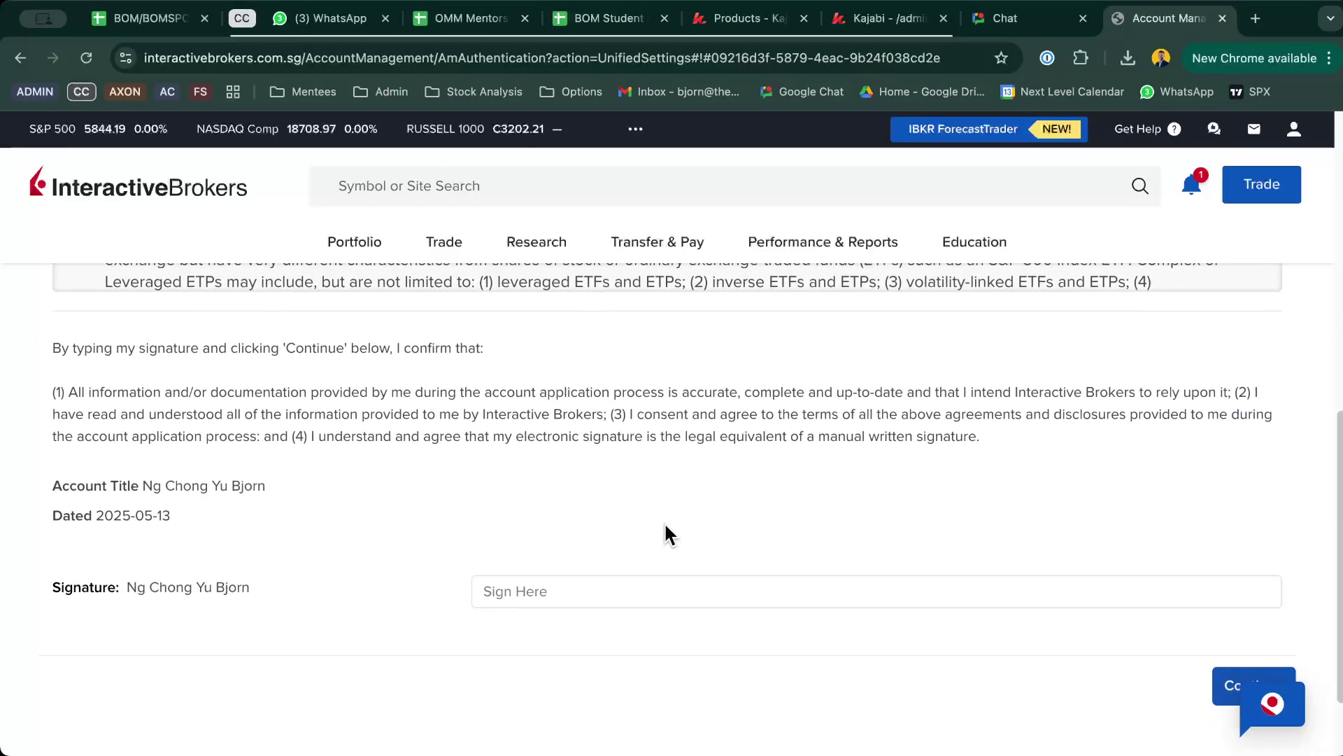
click(650, 585)
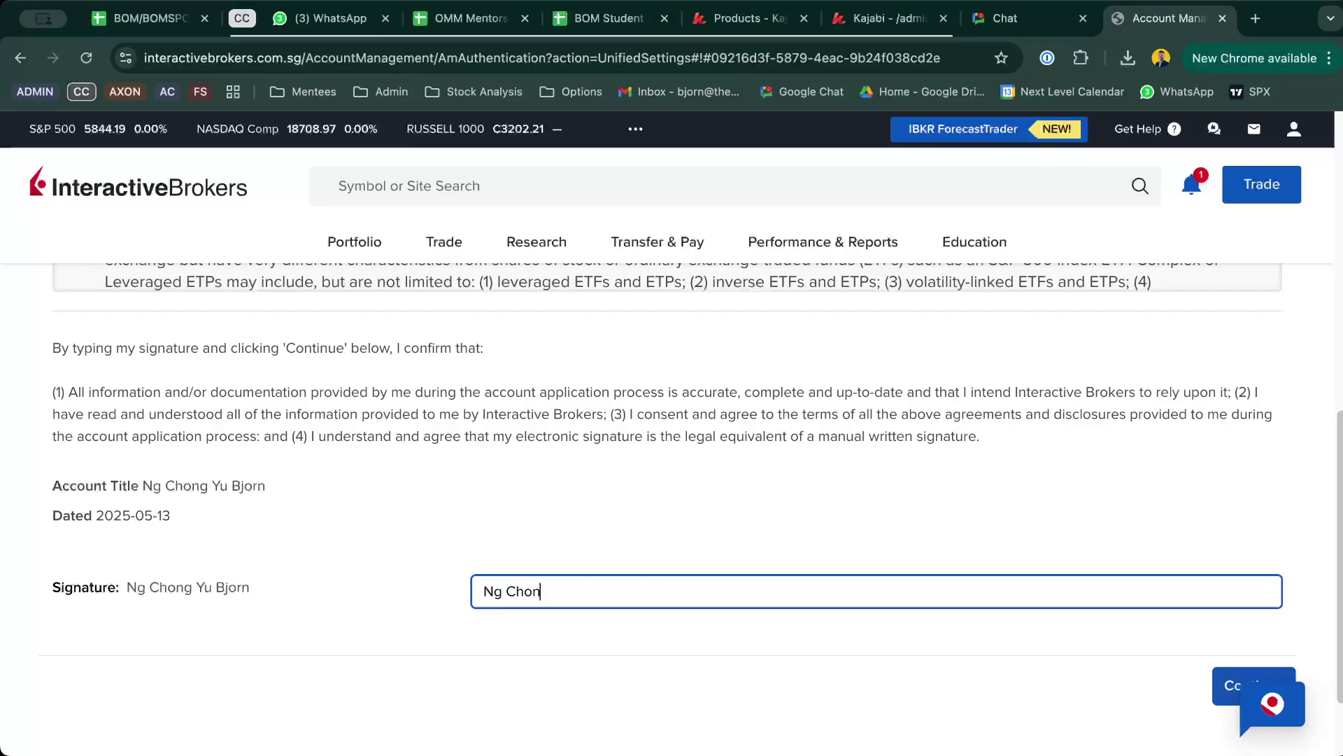
scroll(909, 580, down, 2)
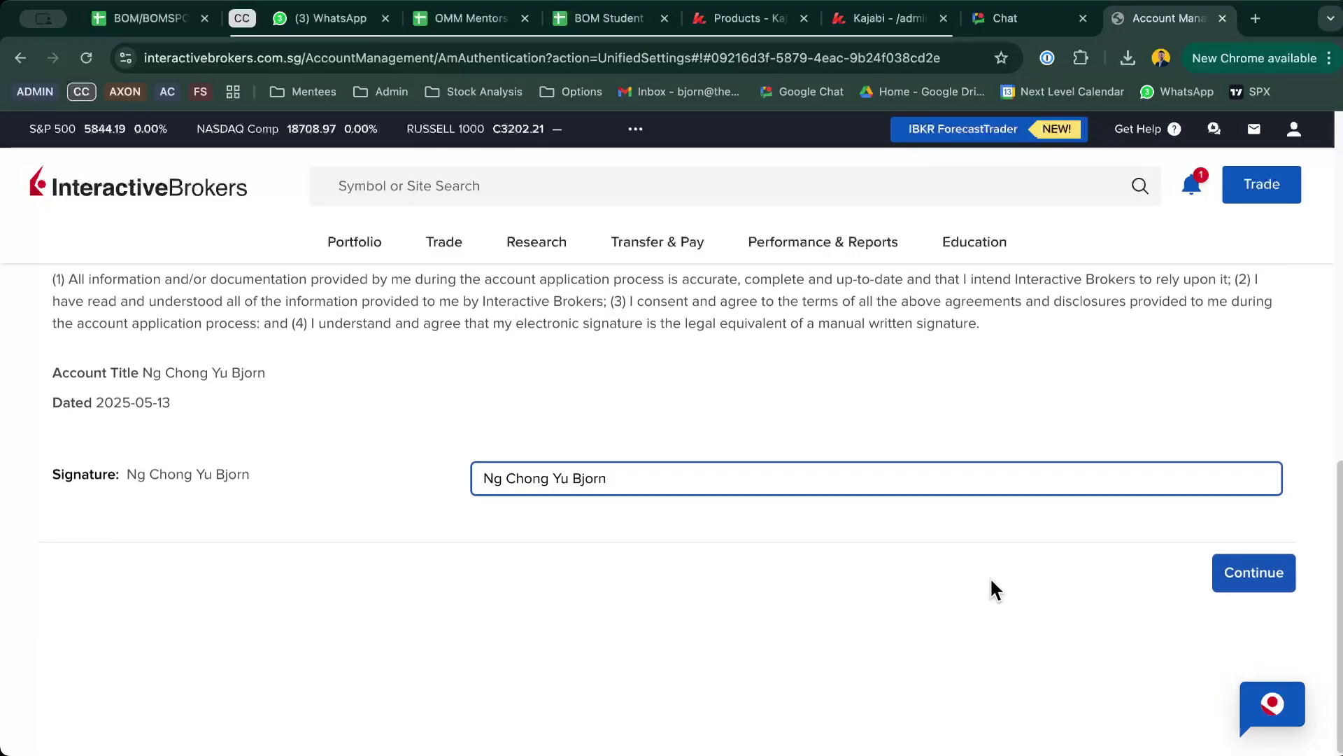
click(1252, 582)
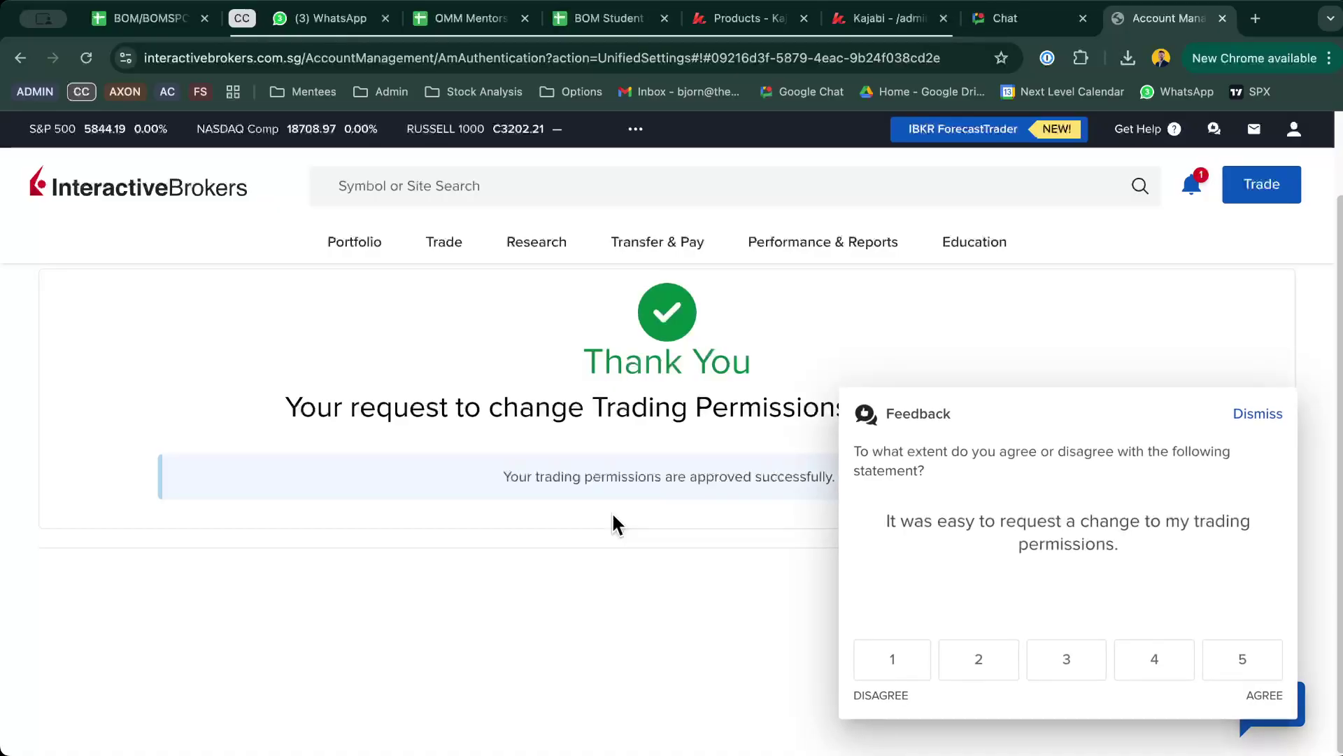
Step: Dismiss the feedback survey, acknowledge with Ok, and confirm the ETP card shows approved
click(1266, 414)
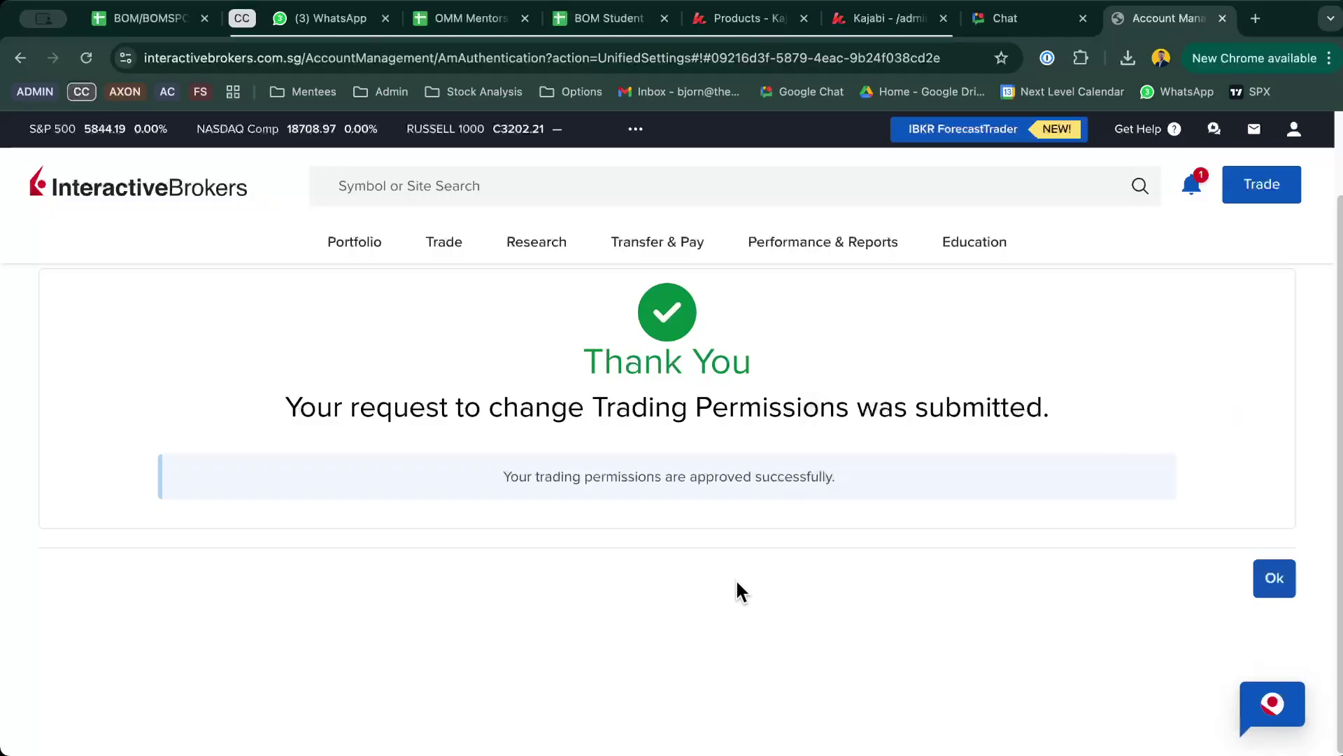
click(1274, 578)
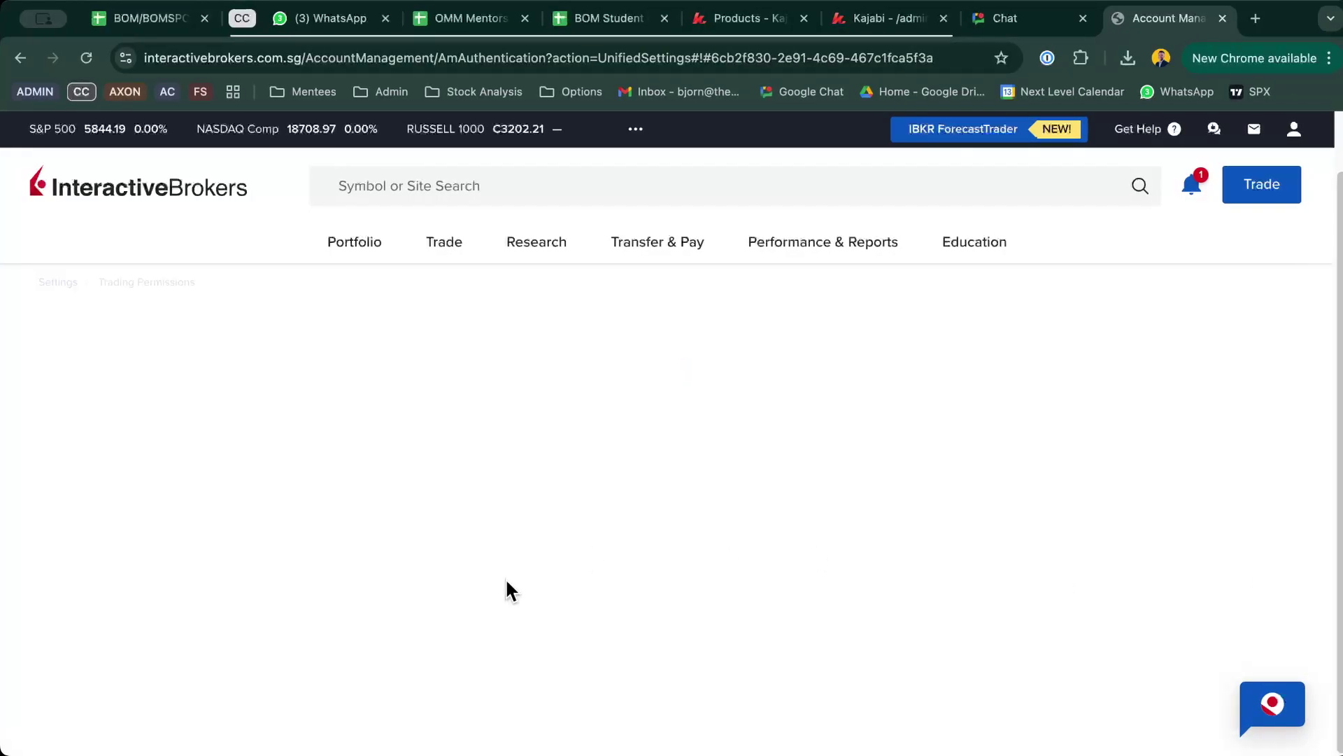
scroll(756, 466, down, 6)
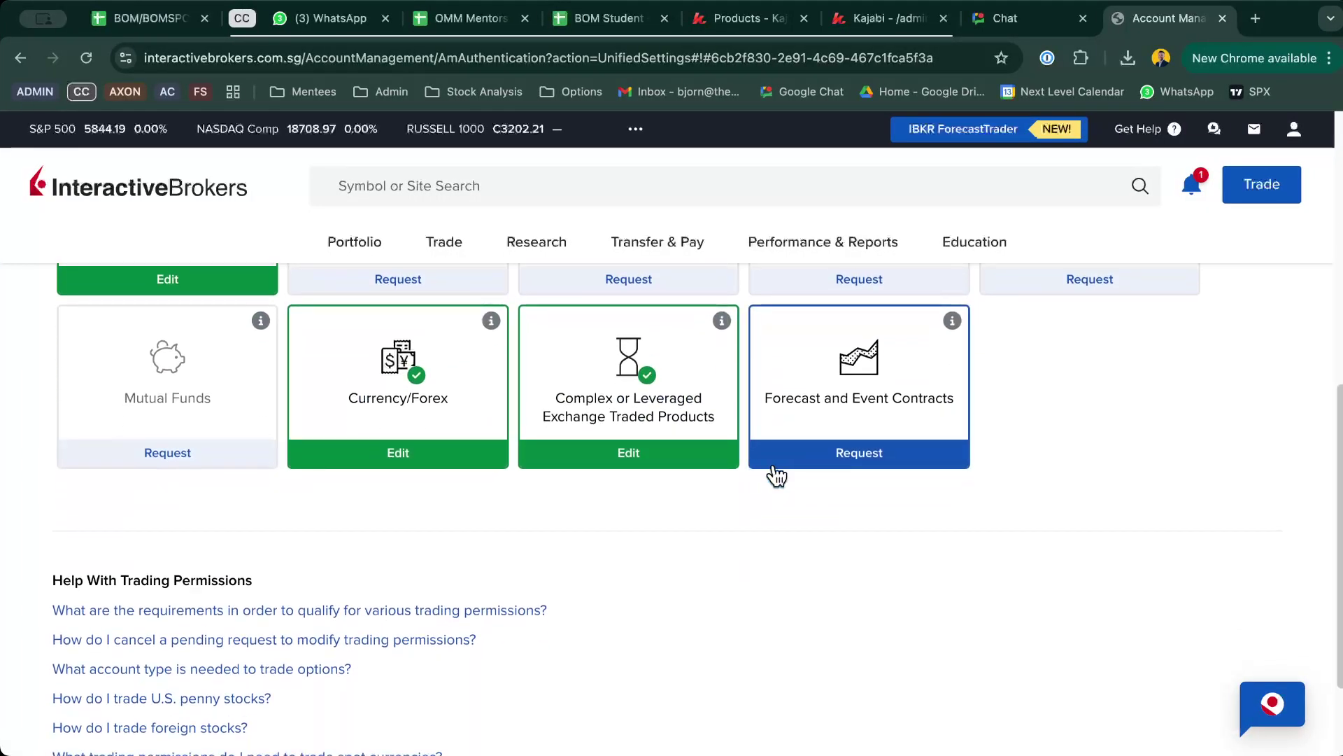
scroll(857, 534, up, 2)
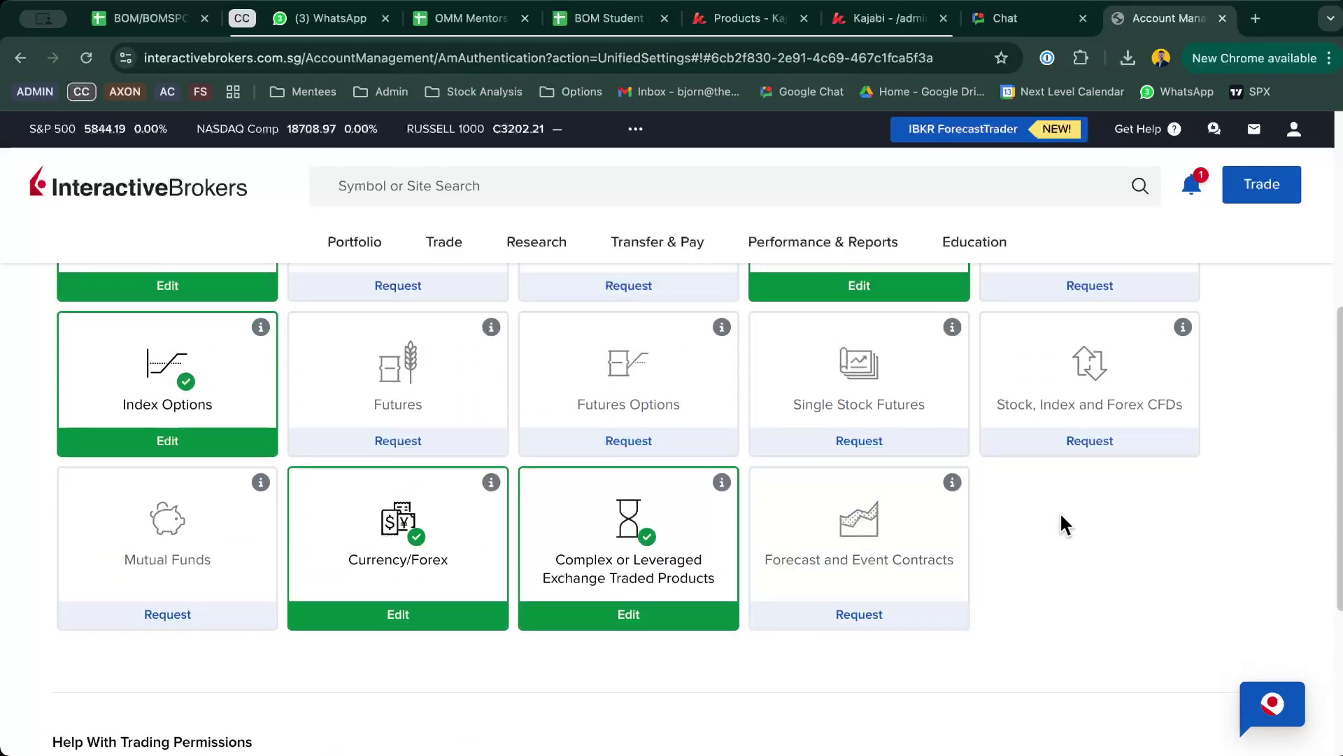